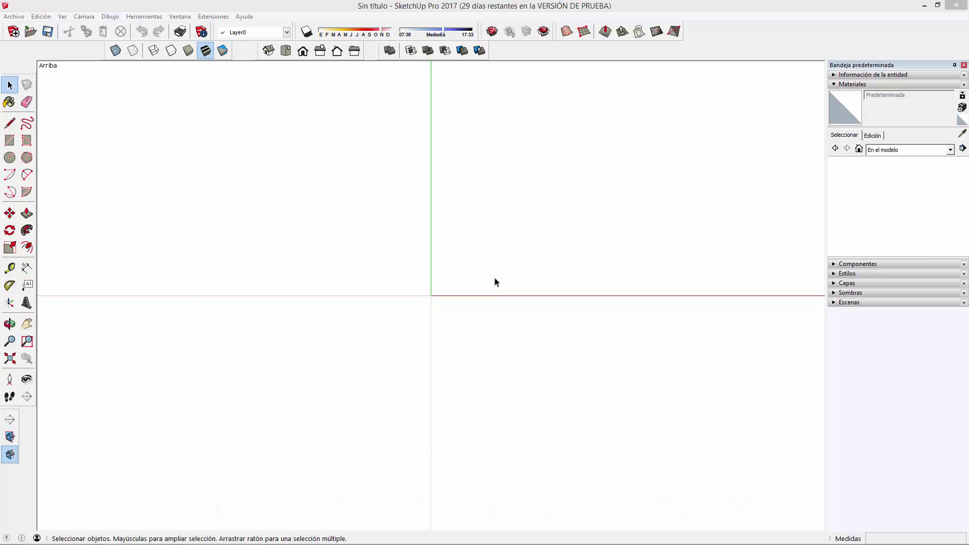
# Orbit the empty scene out of the overhead view into an angled 3D view of the axes
pyautogui.moveTo(499, 277)
pyautogui.mouseDown(button='middle')
pyautogui.moveTo(358, 205)
pyautogui.moveTo(352, 241)
pyautogui.mouseUp(button='middle')
pyautogui.moveTo(490, 329); pyautogui.dragTo(331, 292, button='middle')
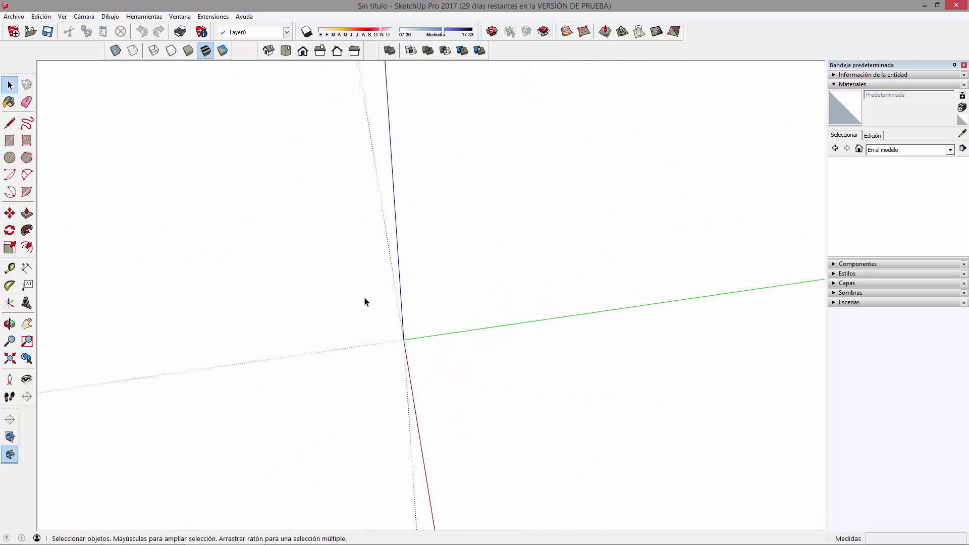
pyautogui.moveTo(549, 318); pyautogui.dragTo(594, 275, button='middle')
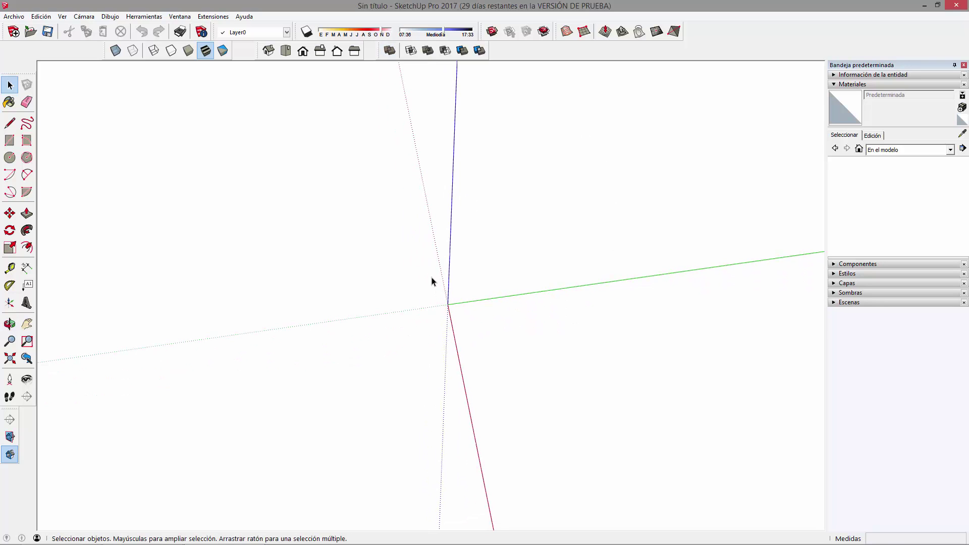
pyautogui.moveTo(545, 327); pyautogui.dragTo(351, 320, button='middle')
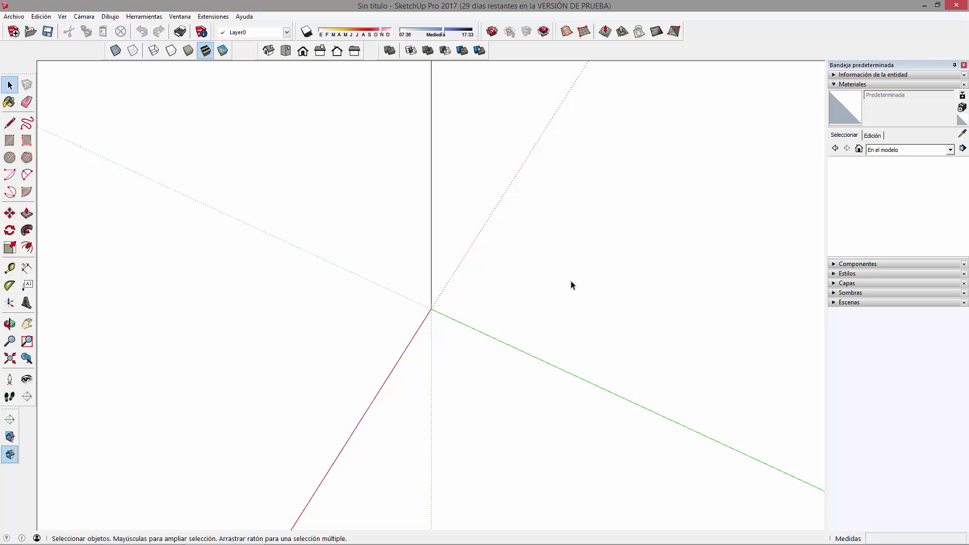
pyautogui.moveTo(613, 304); pyautogui.dragTo(594, 283, button='middle')
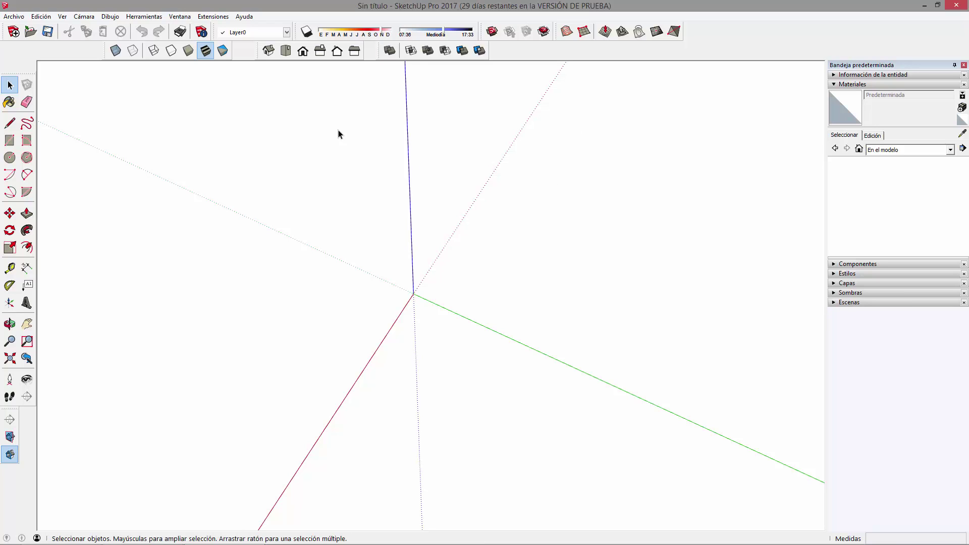
# Draw a rectangular face on the ground plane with the Rectangle tool
pyautogui.click(9, 140)
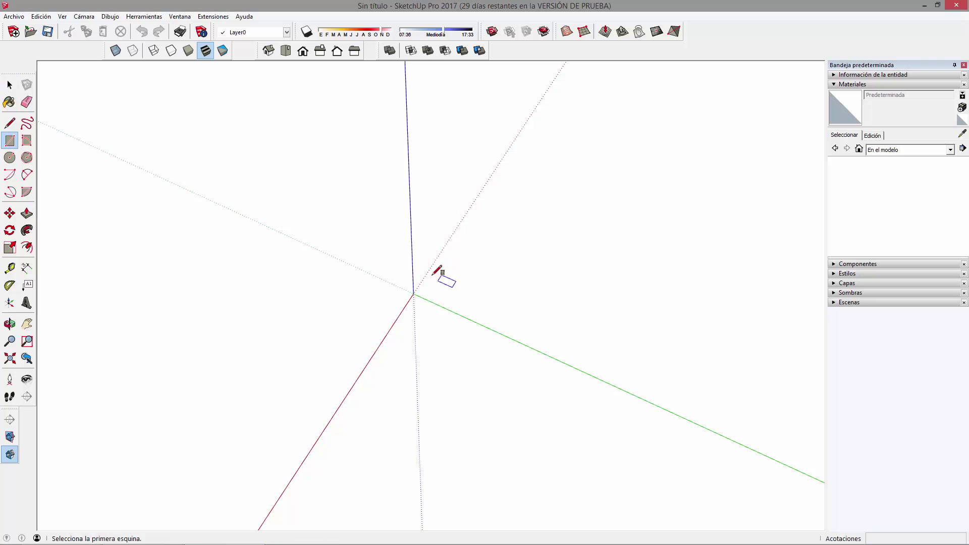
pyautogui.click(433, 275)
pyautogui.click(549, 255)
pyautogui.moveTo(580, 247)
pyautogui.mouseDown(button='middle')
pyautogui.moveTo(528, 315)
pyautogui.moveTo(486, 294)
pyautogui.mouseUp(button='middle')
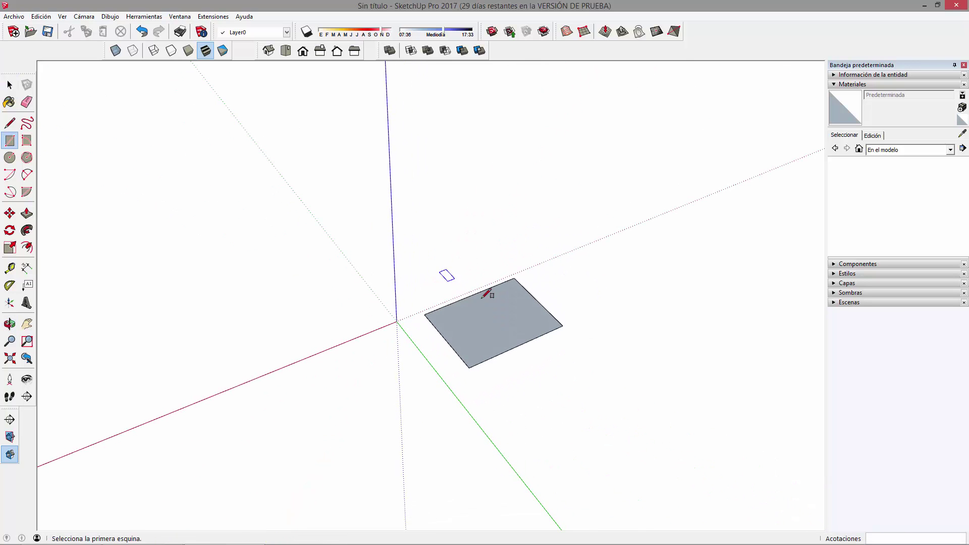
# Push/Pull the rectangle up into a box, then bring up the Archivo menu
pyautogui.press('p')
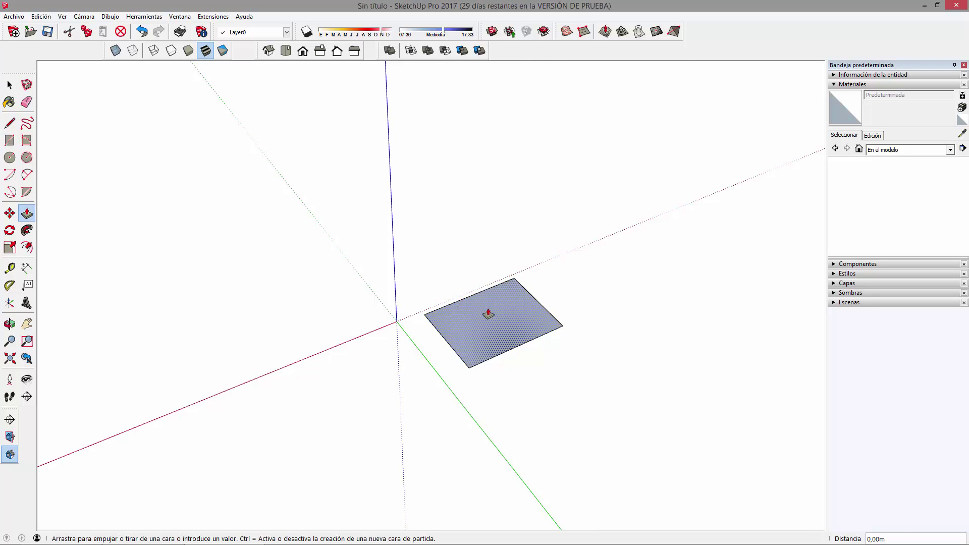
pyautogui.click(483, 316)
pyautogui.moveTo(531, 303); pyautogui.dragTo(432, 308, button='middle')
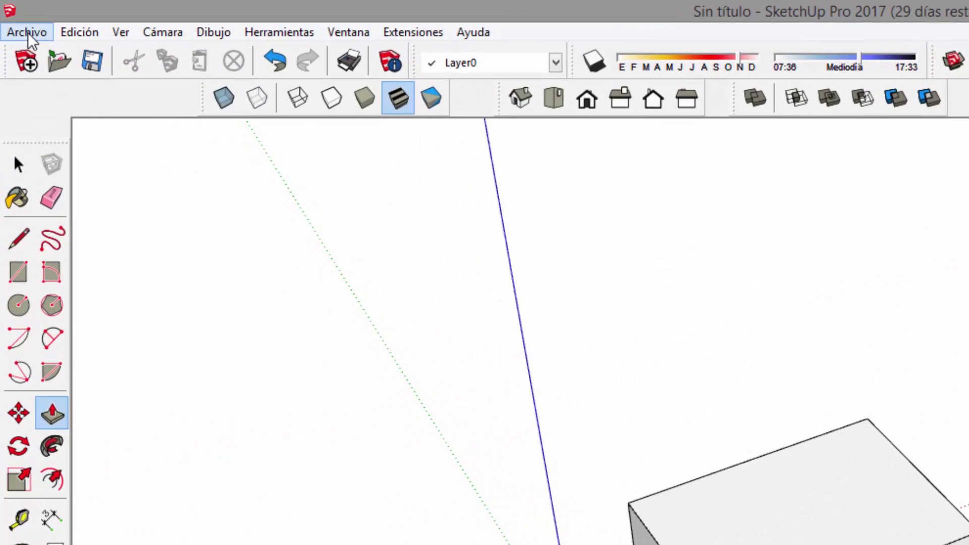
pyautogui.click(29, 34)
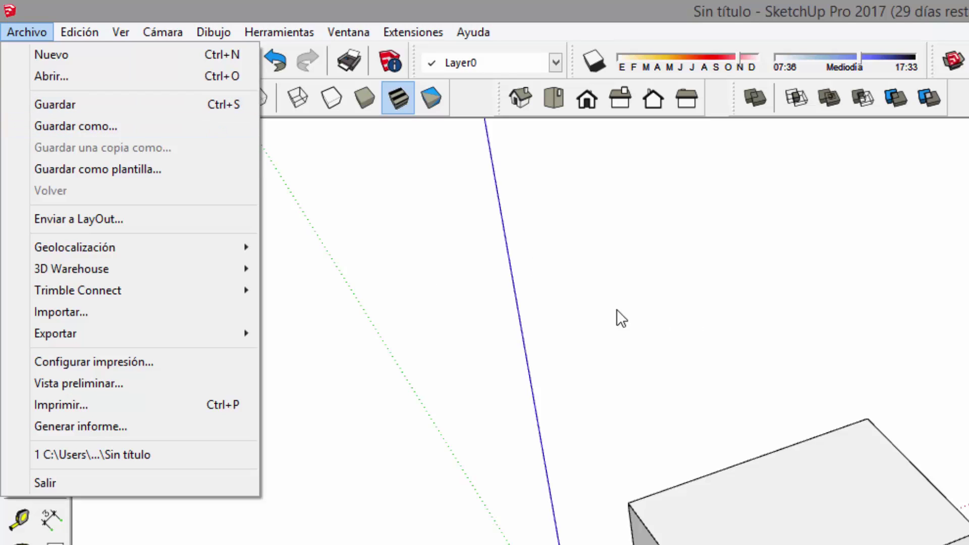
# Start saving the model to Escritorio under the file name Prueba 01
pyautogui.click(720, 412)
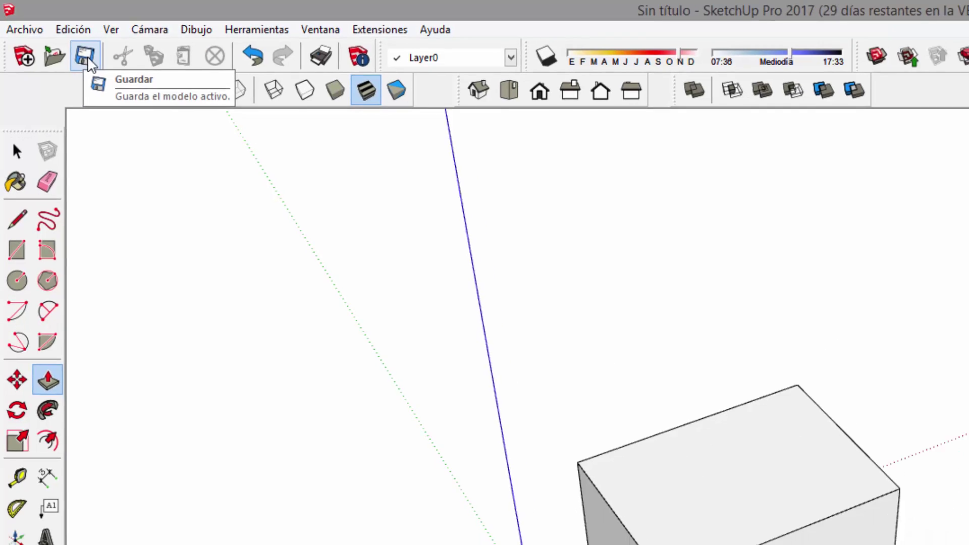
pyautogui.click(87, 58)
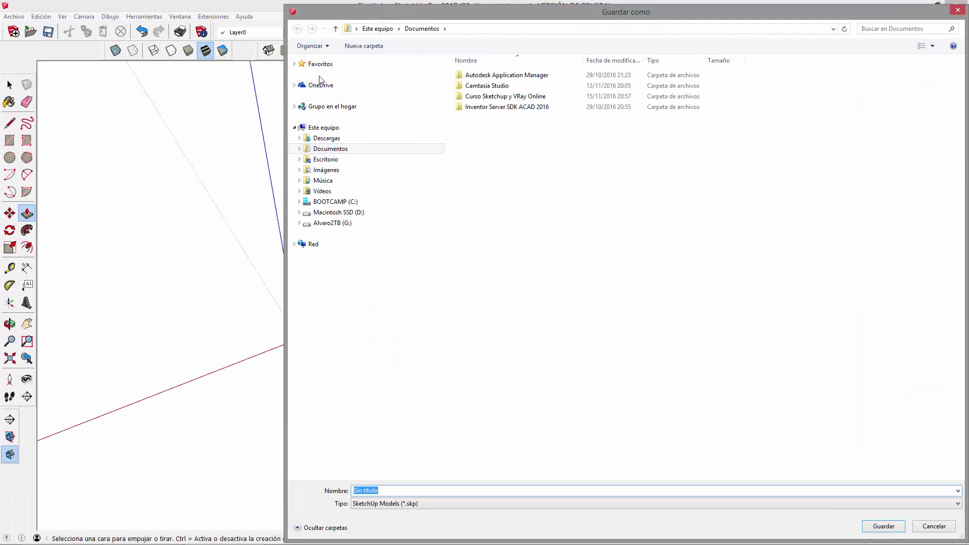
pyautogui.click(326, 159)
pyautogui.click(388, 492)
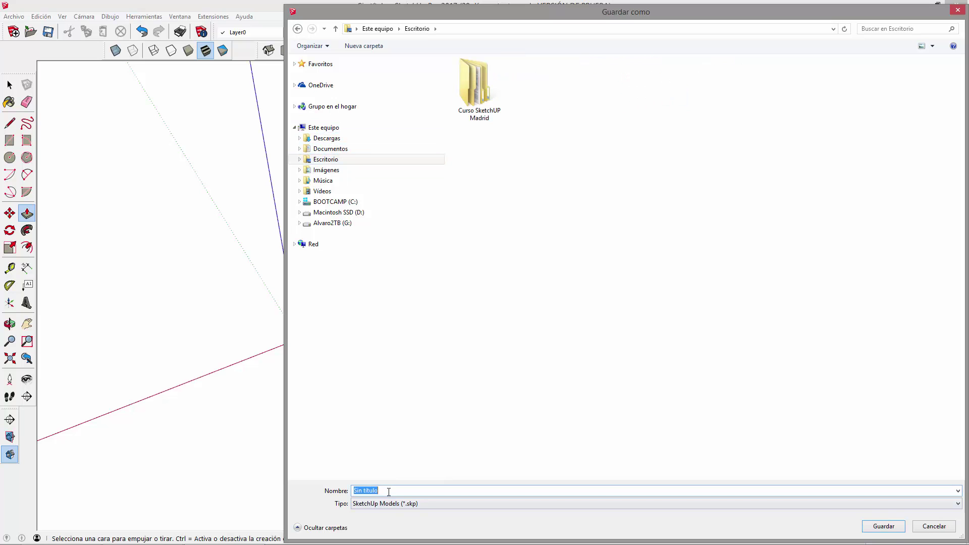
pyautogui.write('P')
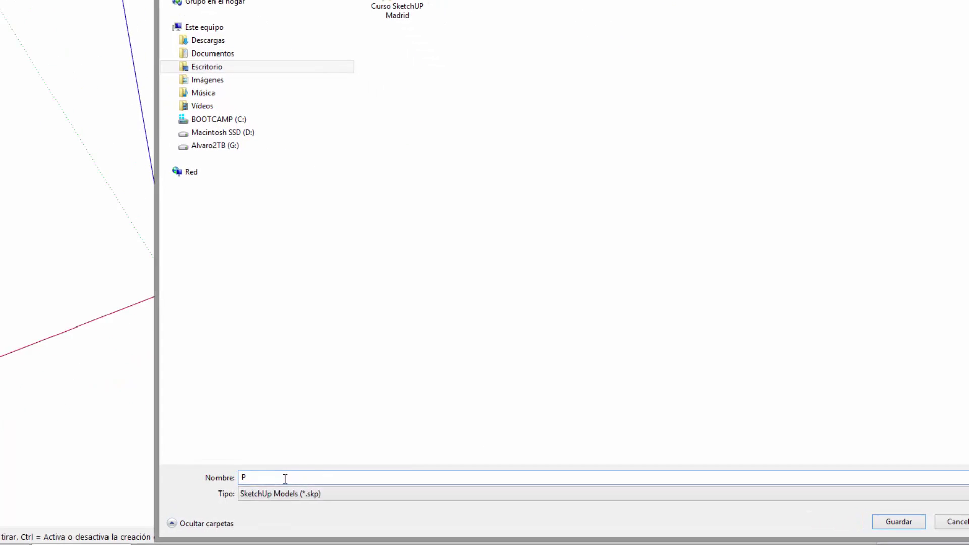
pyautogui.write('rueba 01')
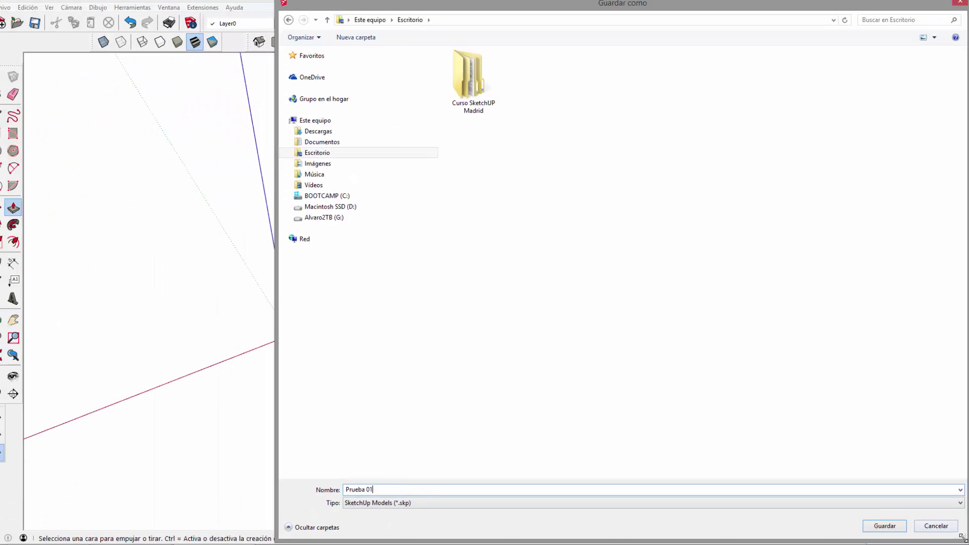
# Resize and reposition the Guardar como dialog, then select the name Prueba 01
pyautogui.moveTo(870, 446); pyautogui.dragTo(759, 316)
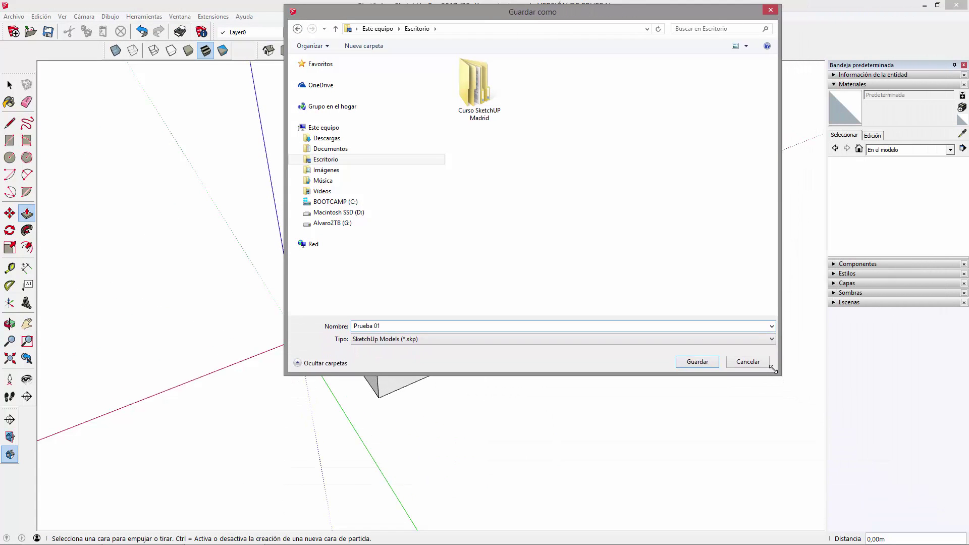
pyautogui.doubleClick(672, 8)
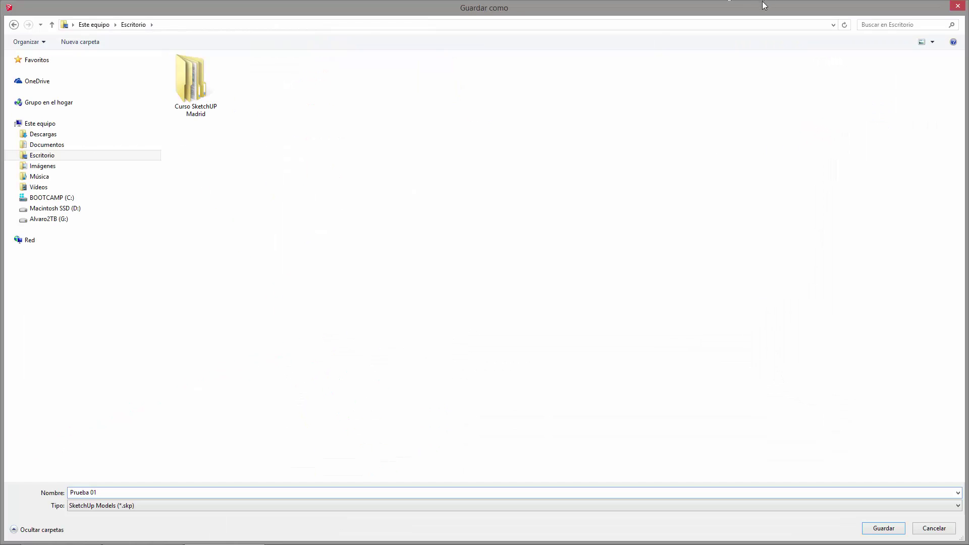
pyautogui.doubleClick(673, 8)
pyautogui.doubleClick(671, 13)
pyautogui.doubleClick(676, 8)
pyautogui.moveTo(668, 10); pyautogui.dragTo(621, 82)
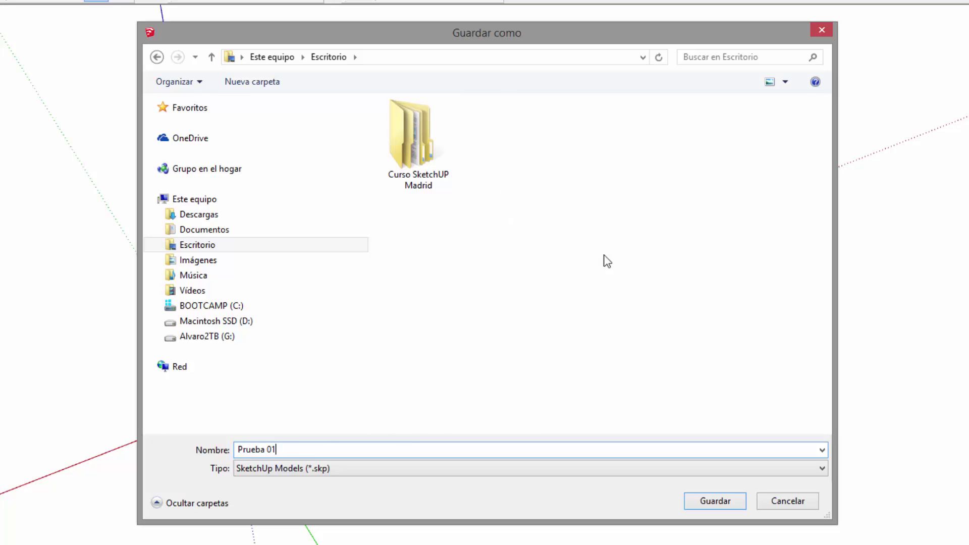
pyautogui.moveTo(295, 448); pyautogui.dragTo(234, 448)
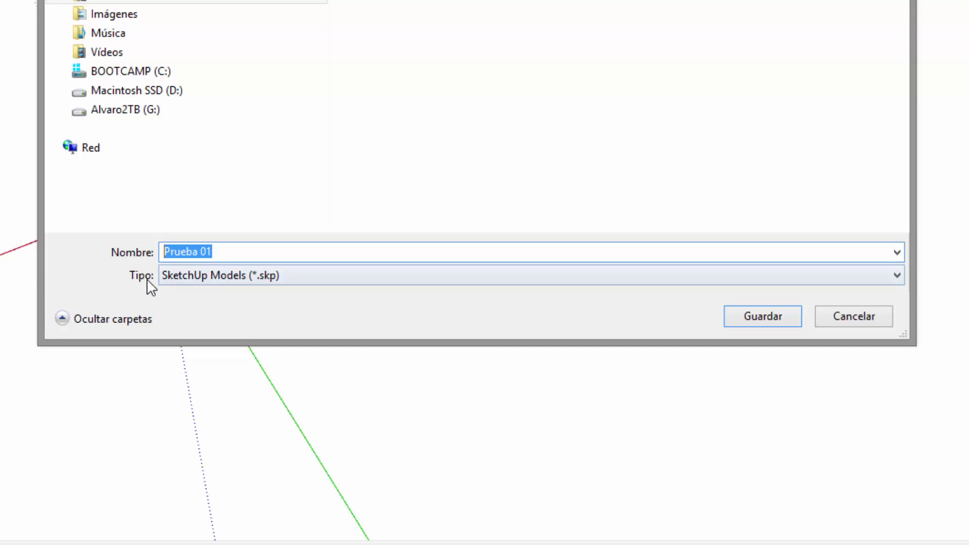
# Change the Tipo dropdown to SketchUp Version 2014 (*.skp) and resize the dialog
pyautogui.click(895, 277)
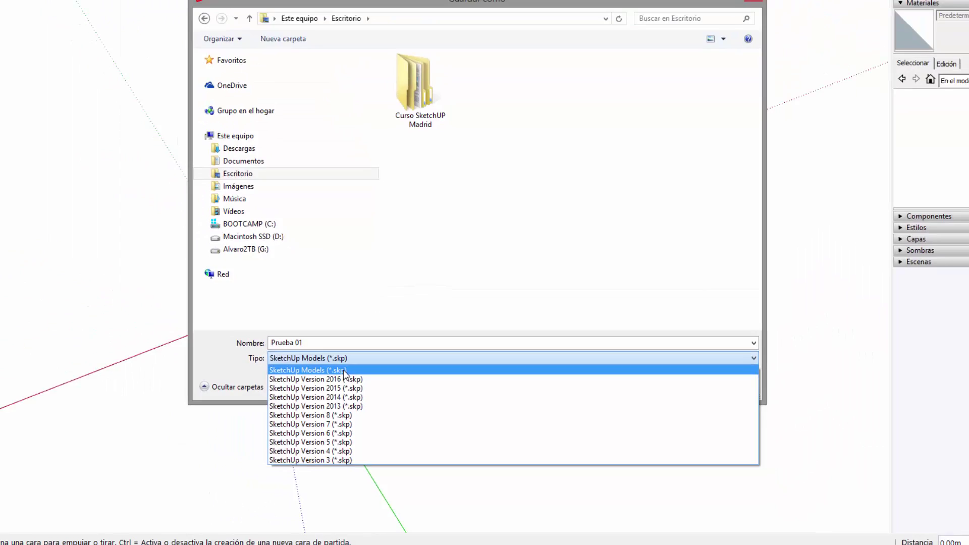
pyautogui.click(343, 372)
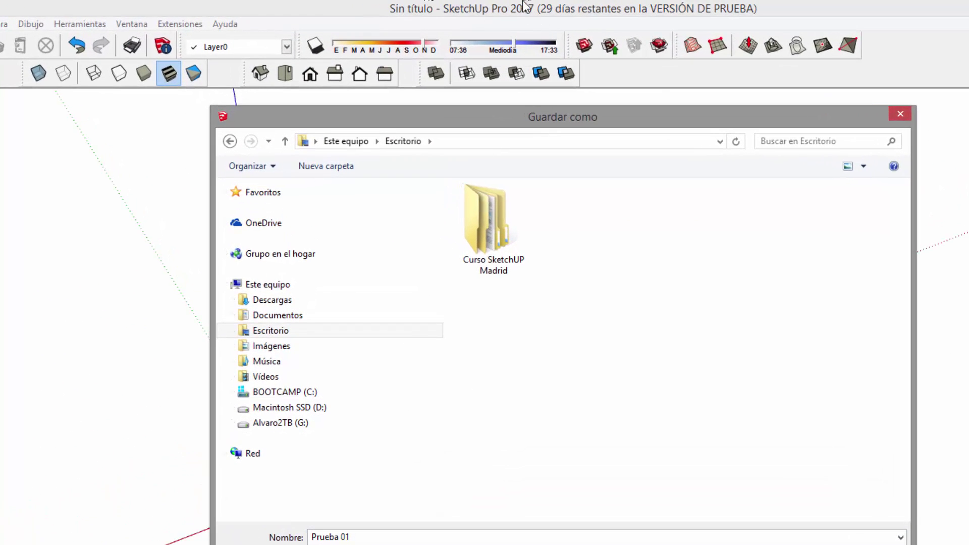
pyautogui.click(416, 444)
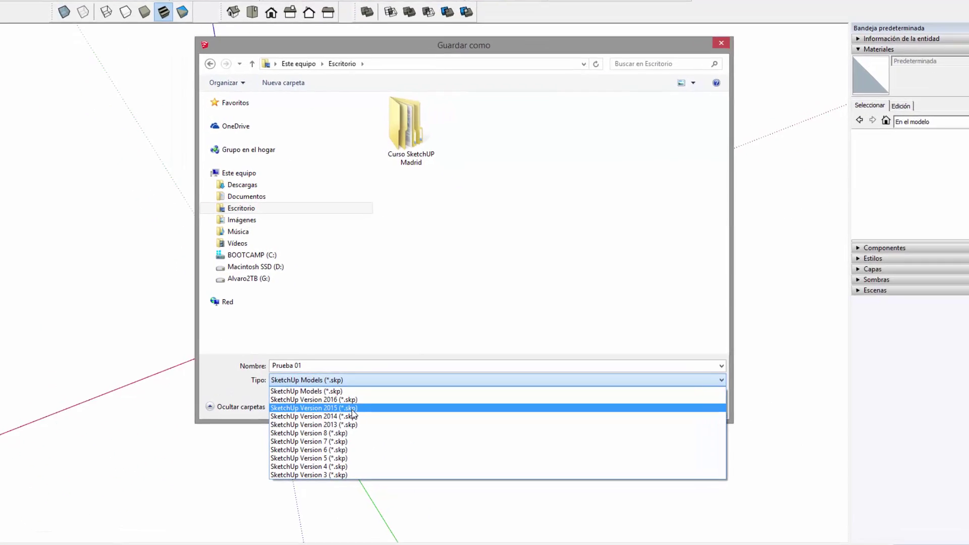
pyautogui.click(301, 417)
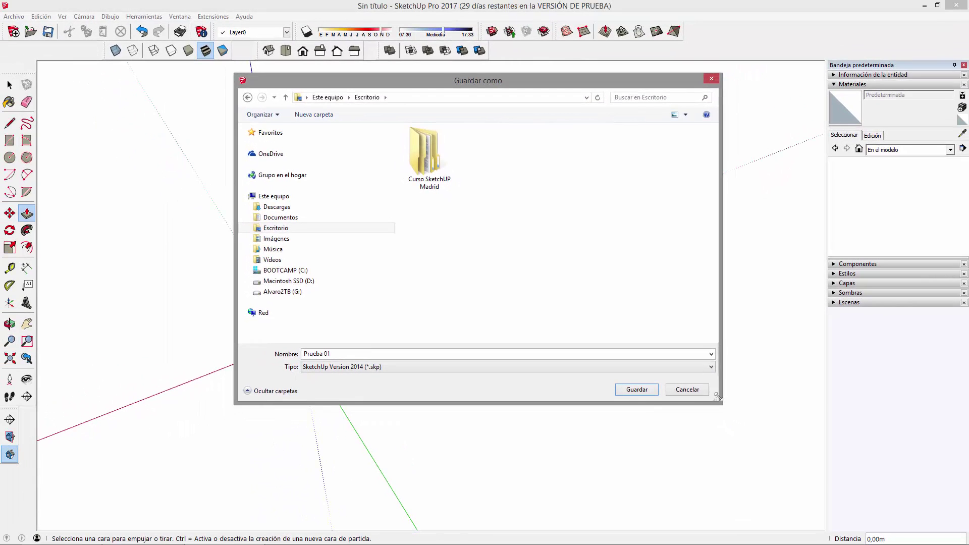
pyautogui.moveTo(718, 397); pyautogui.dragTo(728, 390)
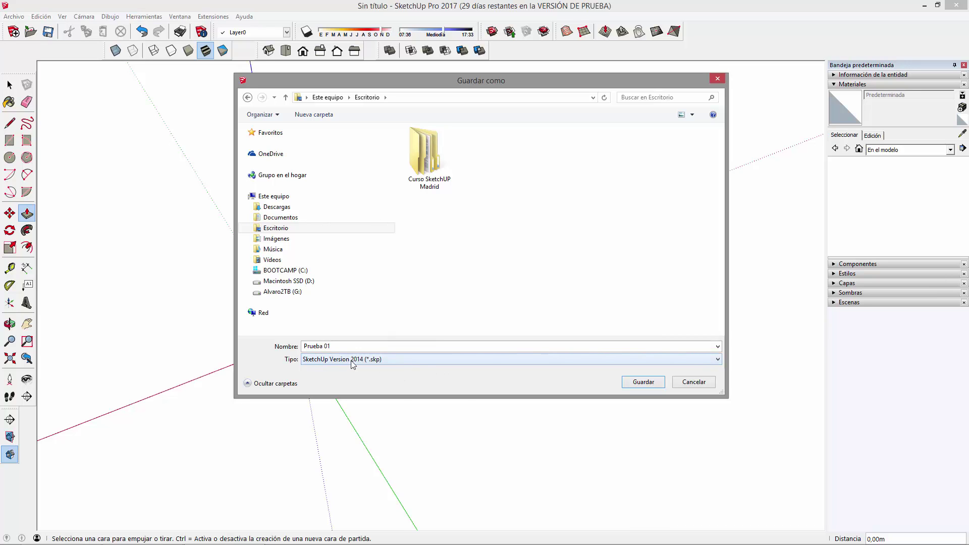
# Try the Version 2016 and 2015 formats, then set Tipo back to SketchUp Models (*.skp)
pyautogui.click(417, 359)
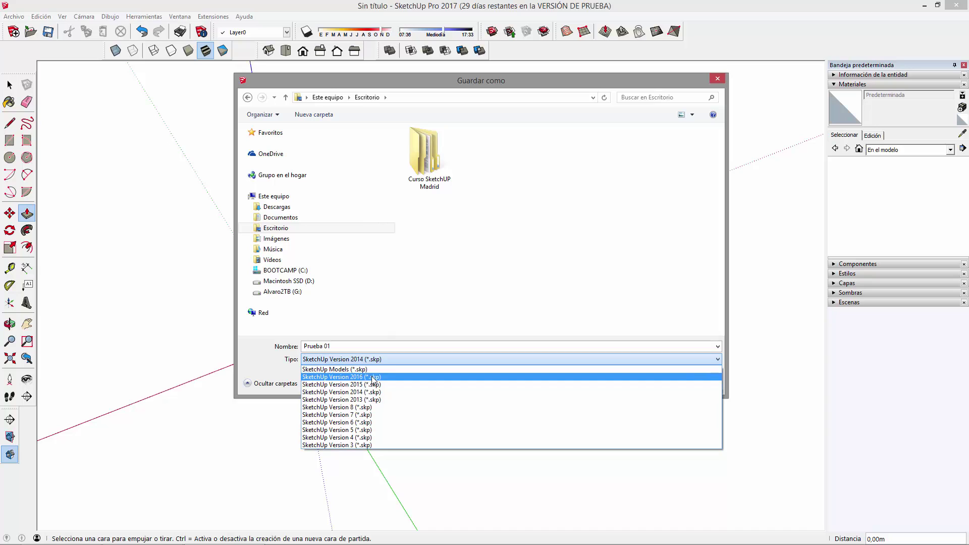
pyautogui.click(374, 377)
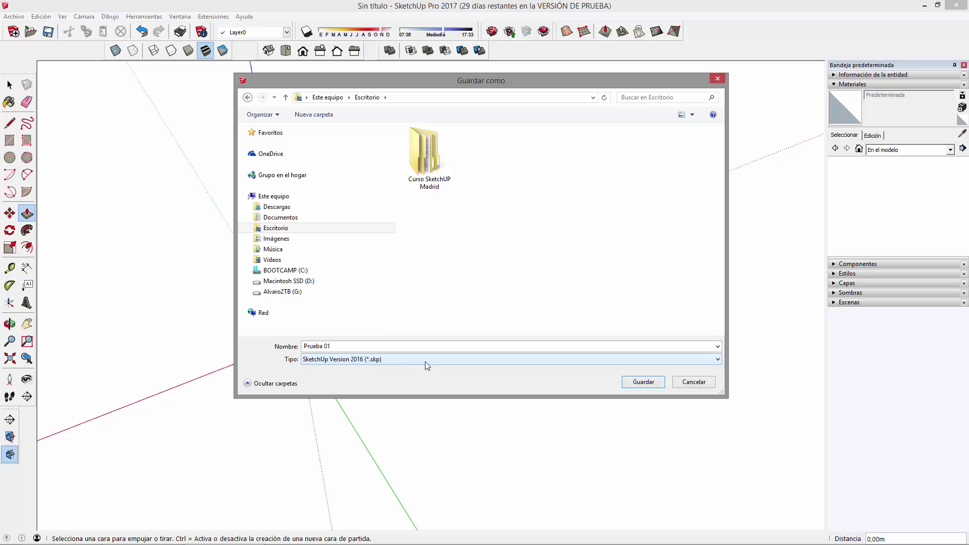
pyautogui.click(425, 361)
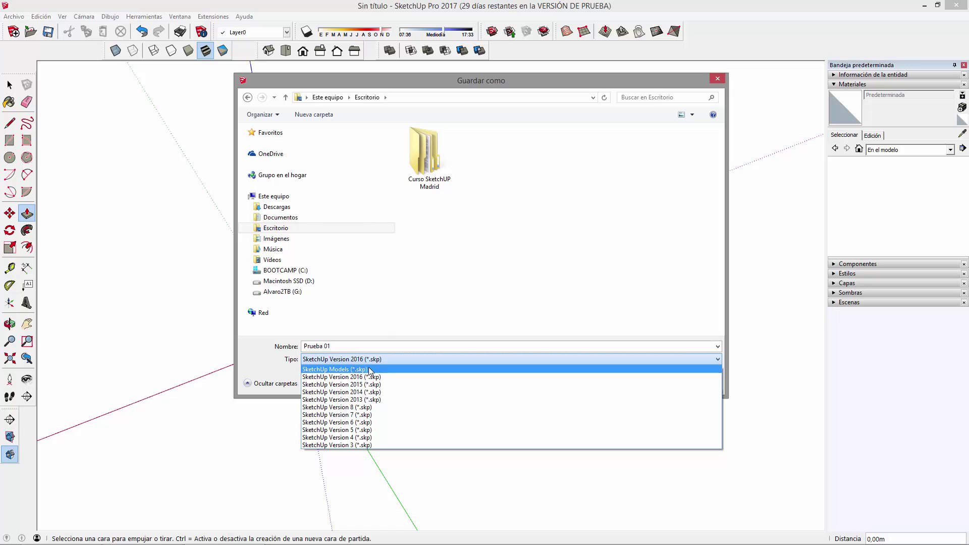
pyautogui.click(353, 371)
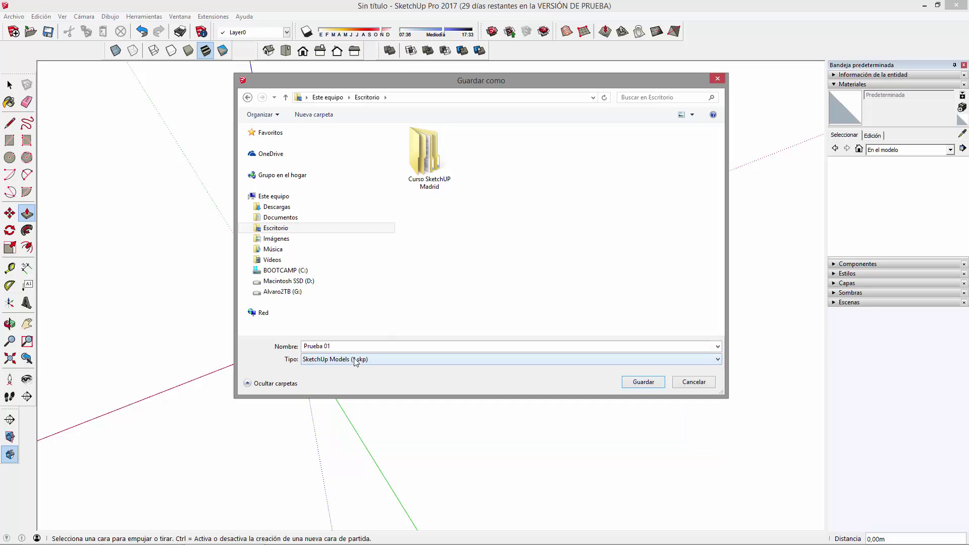
pyautogui.click(357, 361)
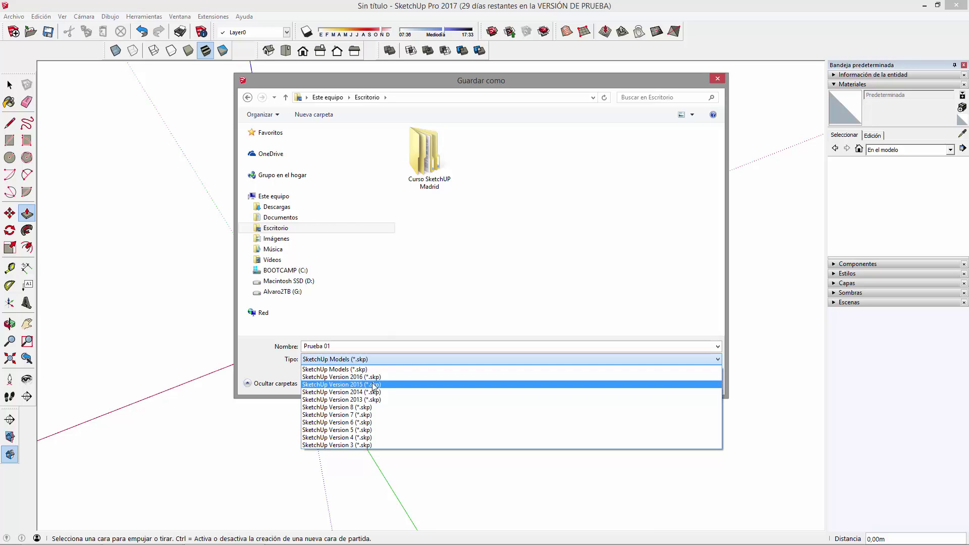
pyautogui.click(372, 385)
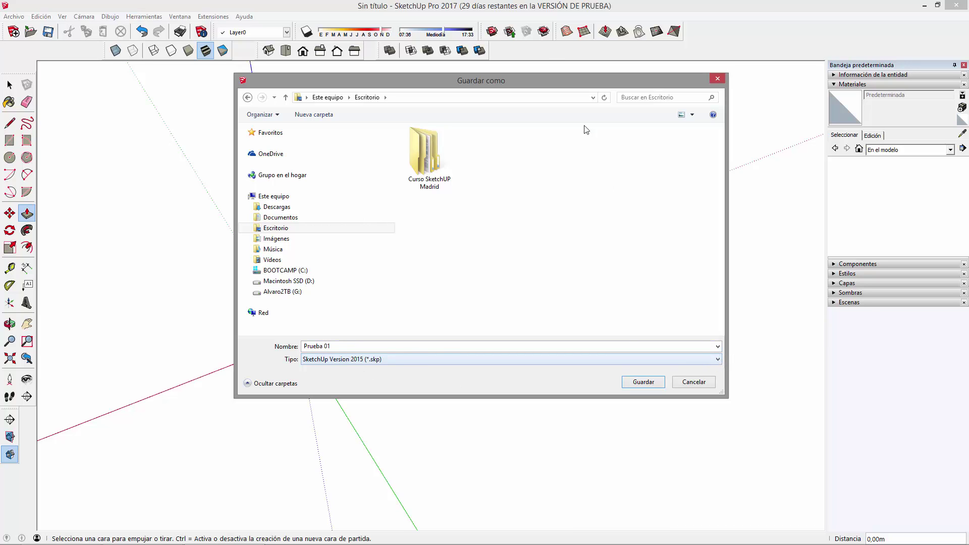
pyautogui.moveTo(520, 81); pyautogui.dragTo(486, 88)
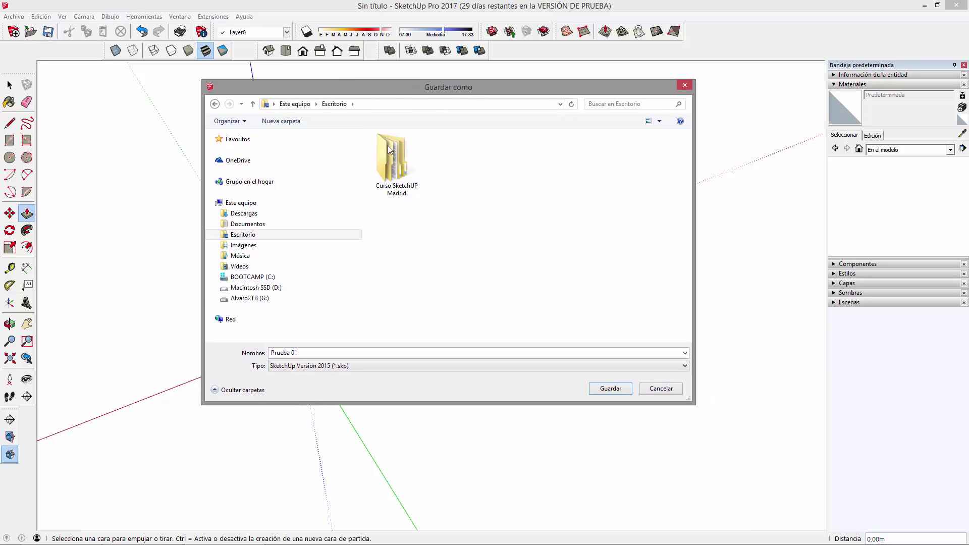
pyautogui.click(369, 365)
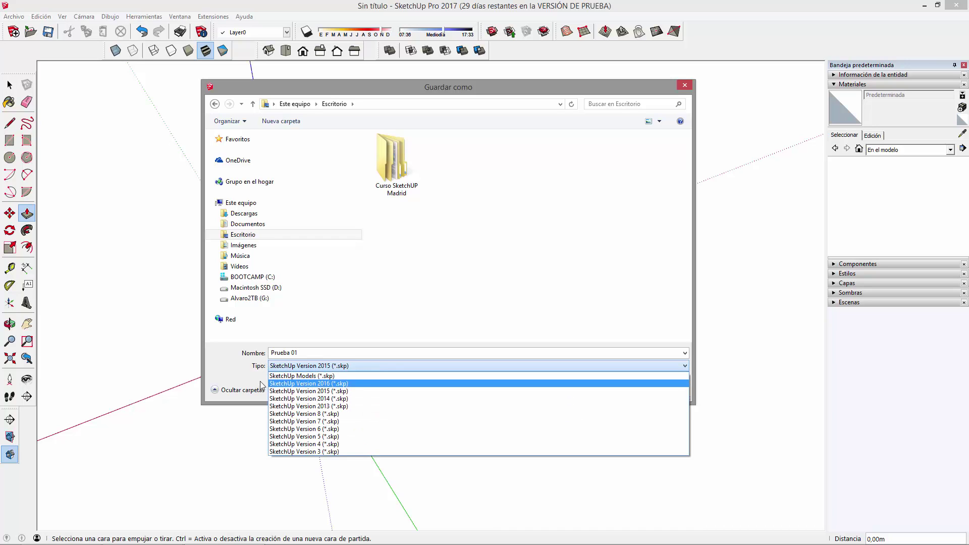
pyautogui.click(308, 375)
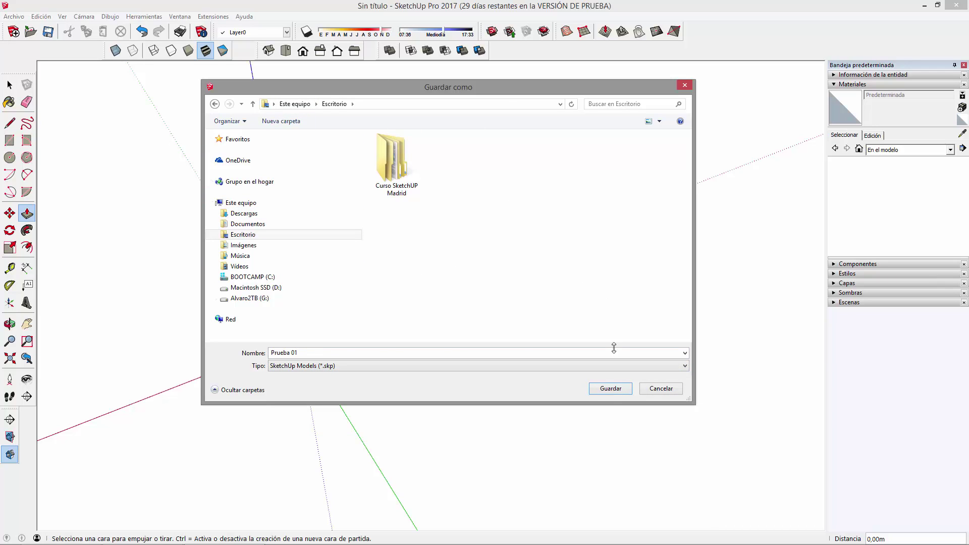
# Save Prueba 01, close SketchUp, and move its icon beside the SketchUp desktop icons
pyautogui.click(610, 389)
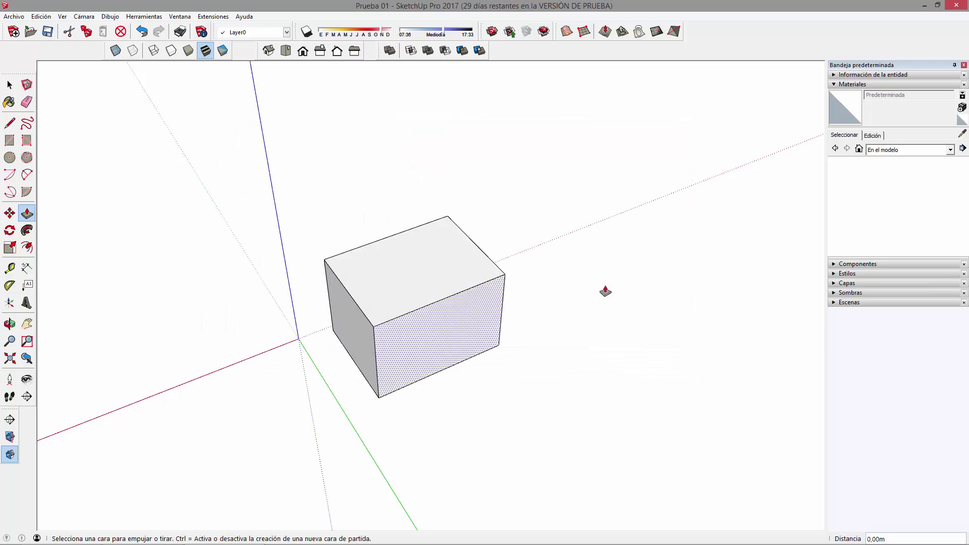
pyautogui.click(957, 6)
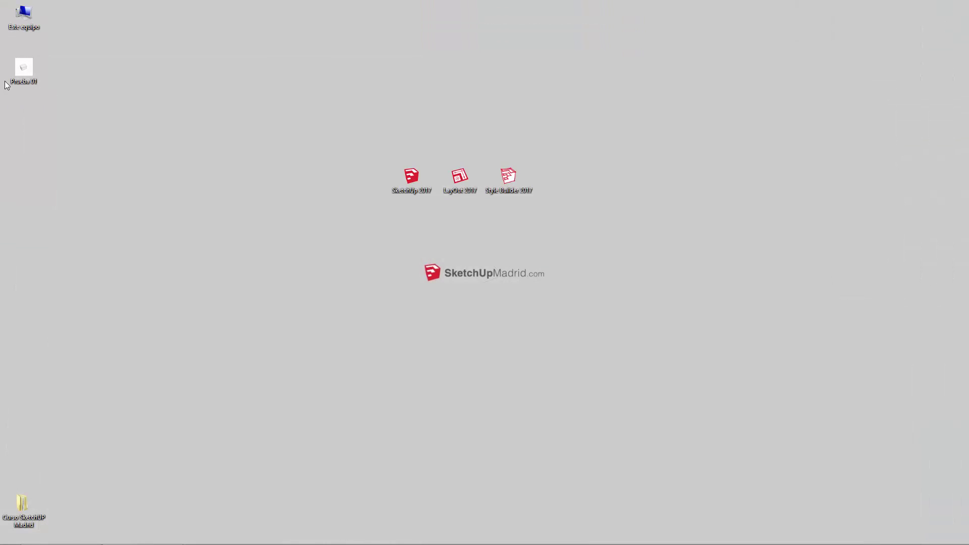
pyautogui.moveTo(24, 70); pyautogui.dragTo(472, 177)
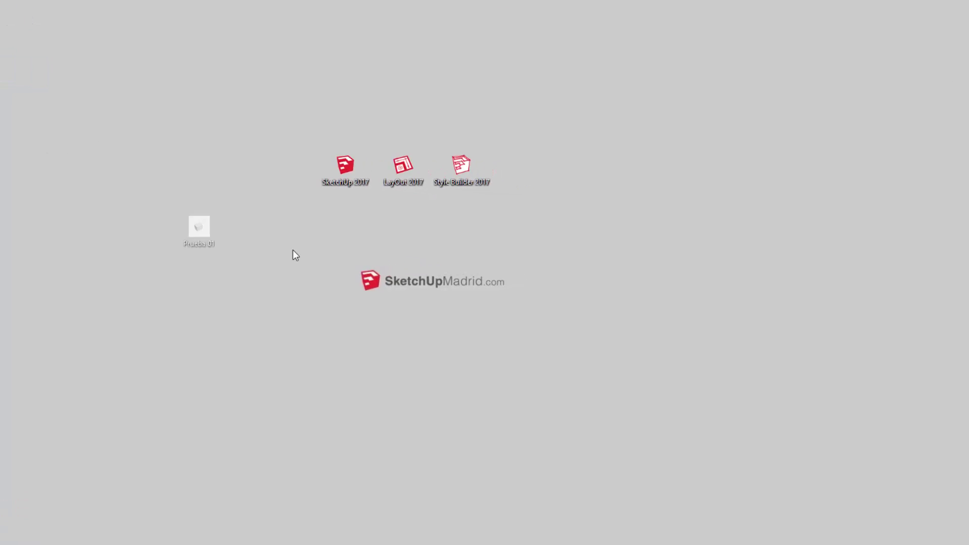
# Review Prueba 01's Properties: a 75,5 KB .skp file opening with SketchUp 2017
pyautogui.doubleClick(510, 161)
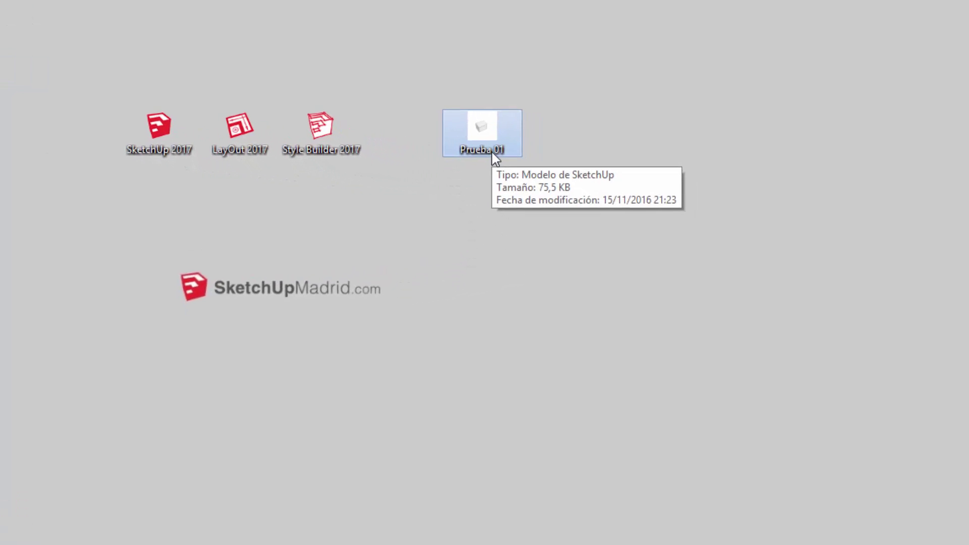
pyautogui.rightClick(509, 160)
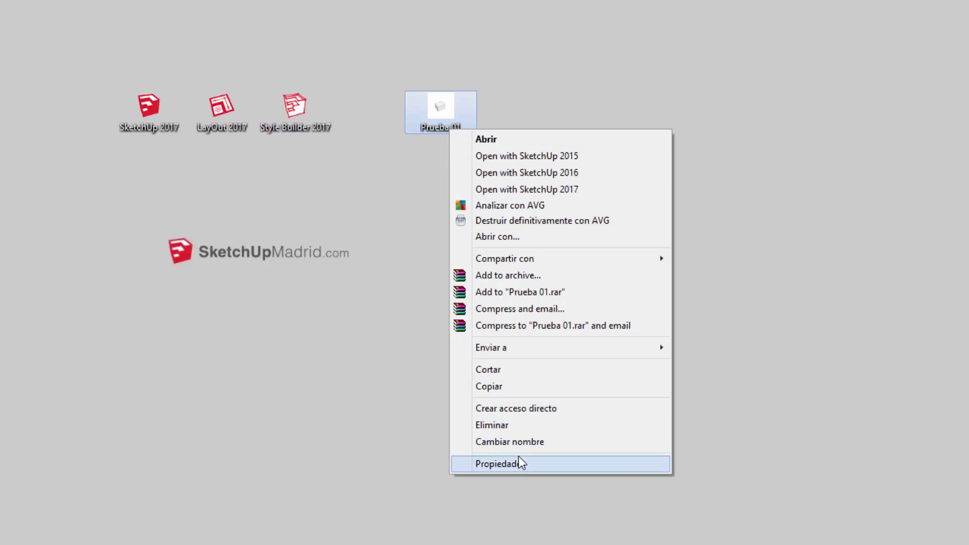
pyautogui.click(519, 461)
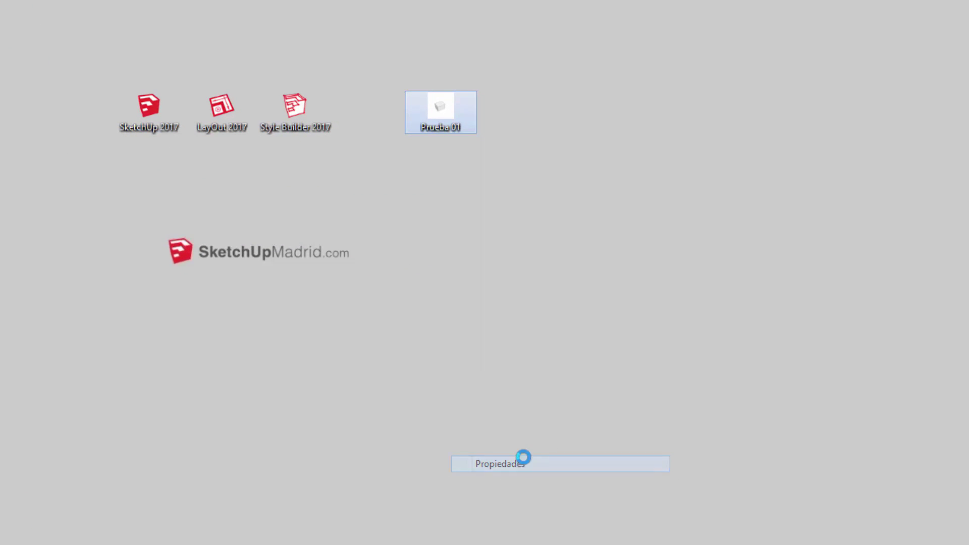
pyautogui.moveTo(645, 228); pyautogui.dragTo(538, 249)
pyautogui.click(626, 226)
pyautogui.moveTo(622, 147)
pyautogui.mouseDown()
pyautogui.moveTo(651, 123)
pyautogui.moveTo(685, 5)
pyautogui.mouseUp()
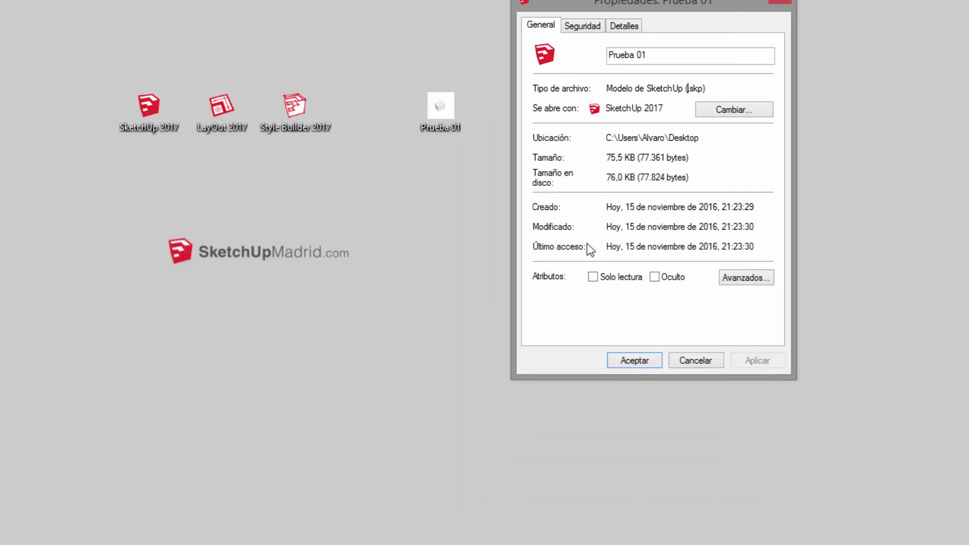
pyautogui.click(631, 360)
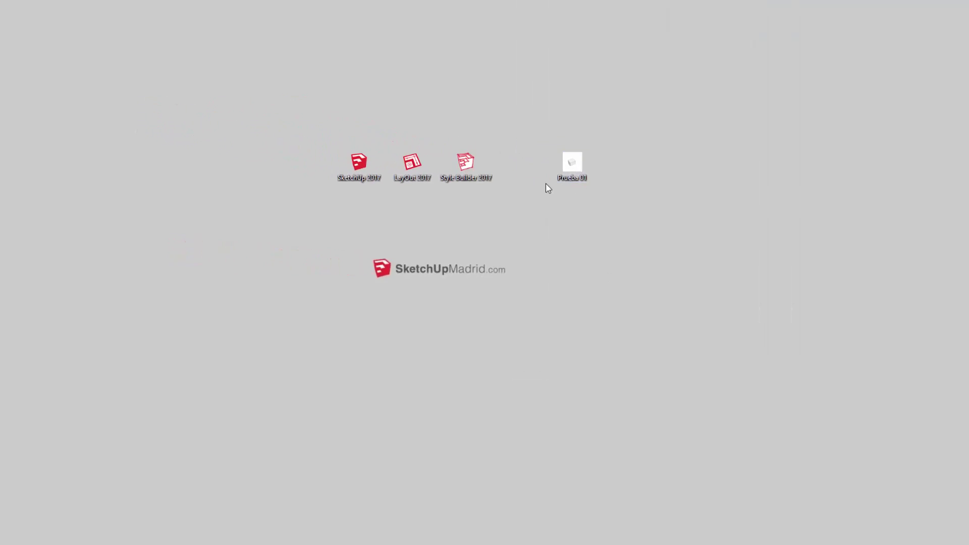
# Open Prueba 01 from the desktop, start SketchUp, and select the whole box
pyautogui.click(608, 178)
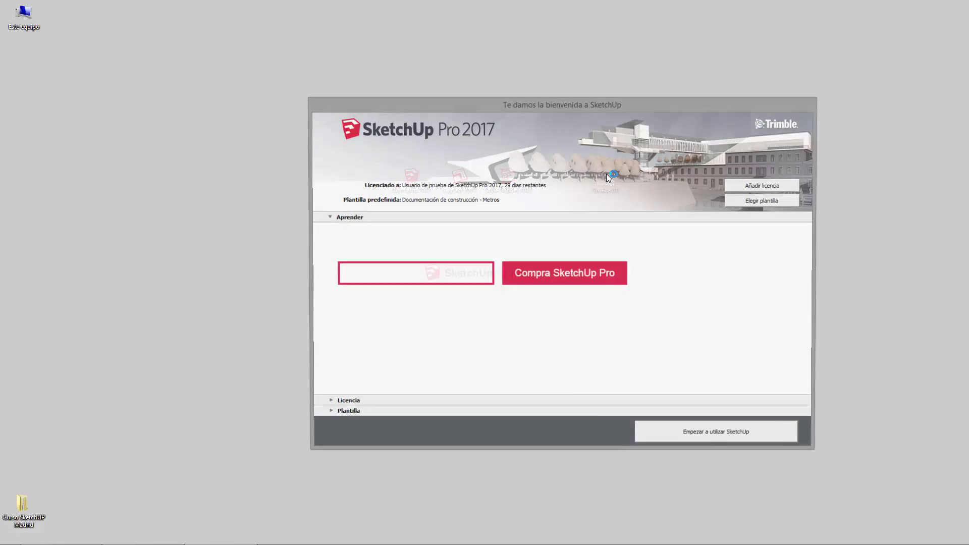
pyautogui.click(736, 437)
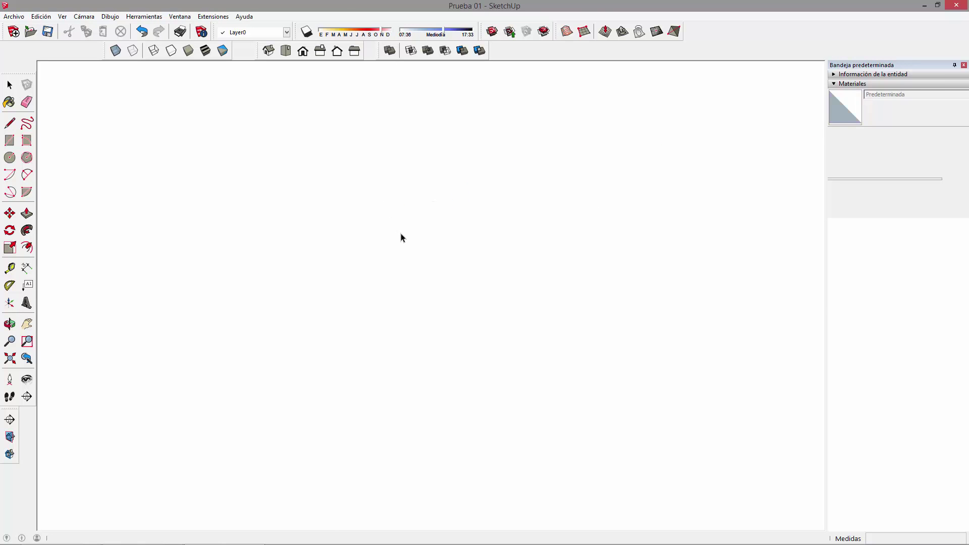
pyautogui.moveTo(538, 348)
pyautogui.mouseDown(button='middle')
pyautogui.moveTo(136, 297)
pyautogui.moveTo(292, 320)
pyautogui.moveTo(644, 318)
pyautogui.moveTo(305, 357)
pyautogui.moveTo(440, 359)
pyautogui.moveTo(505, 218)
pyautogui.mouseUp(button='middle')
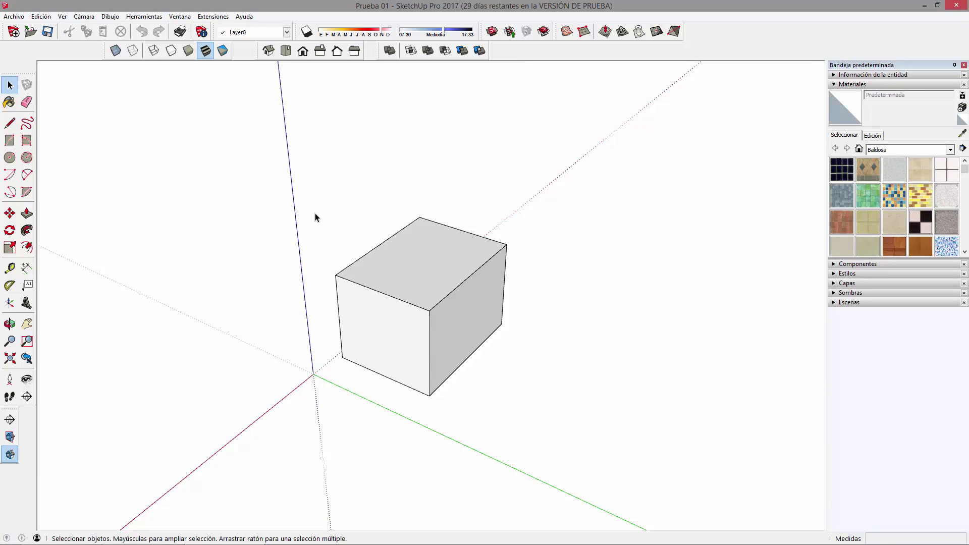
pyautogui.moveTo(277, 183)
pyautogui.mouseDown()
pyautogui.moveTo(551, 400)
pyautogui.moveTo(567, 400)
pyautogui.mouseUp()
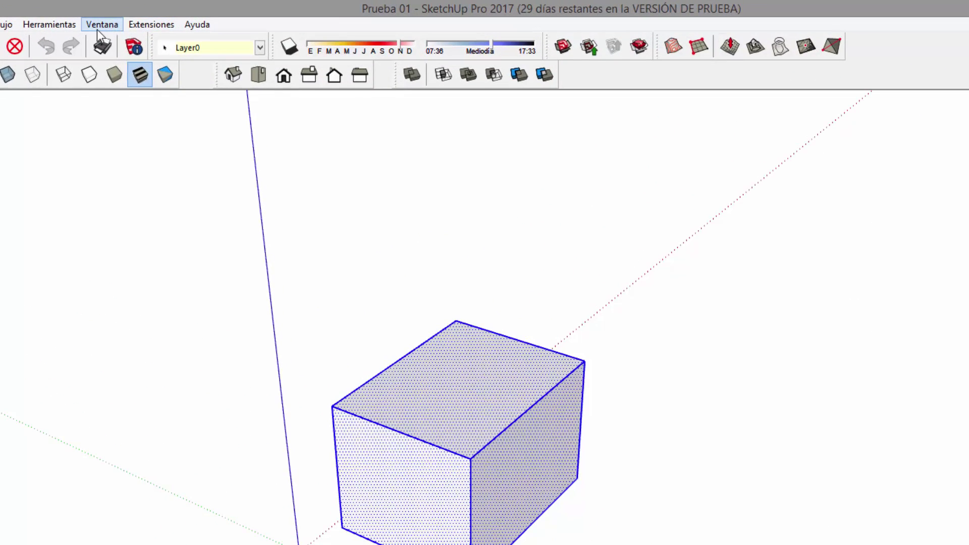
# Open Ventana > Preferencias and browse to the General settings page
pyautogui.click(159, 20)
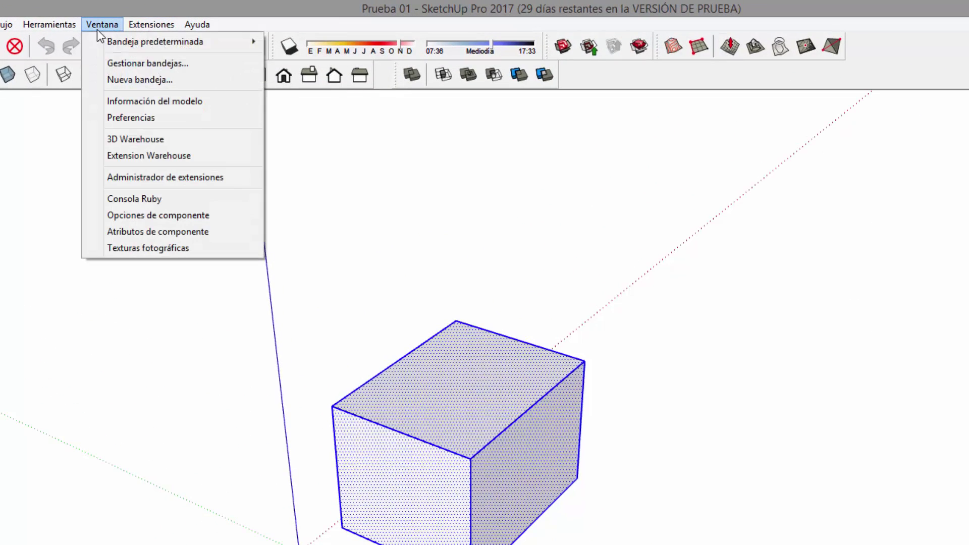
pyautogui.click(136, 118)
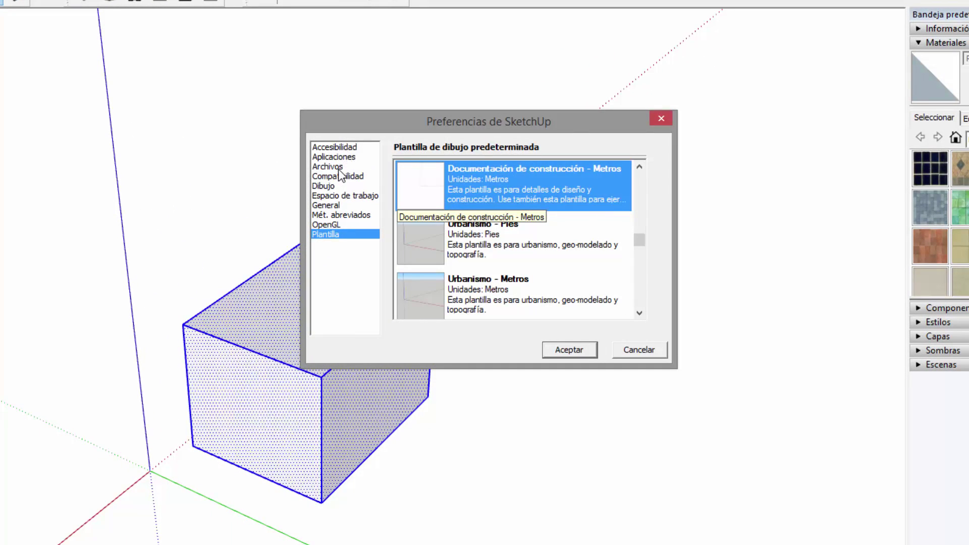
pyautogui.click(336, 168)
pyautogui.click(338, 148)
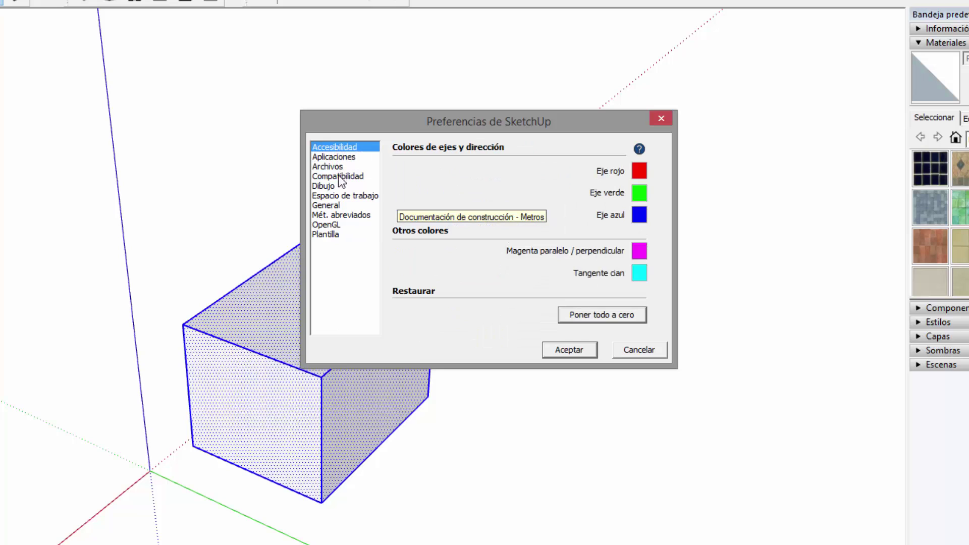
pyautogui.click(332, 206)
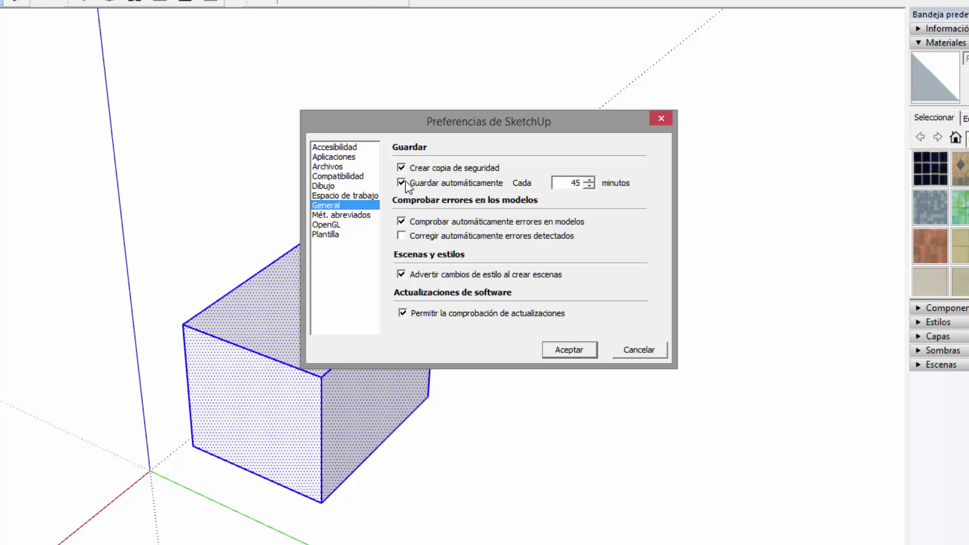
# Turn off Crear copia de seguridad in the General preferences
pyautogui.doubleClick(574, 183)
pyautogui.click(560, 184)
pyautogui.click(587, 181)
pyautogui.click(564, 183)
pyautogui.doubleClick(578, 184)
pyautogui.click(618, 166)
pyautogui.moveTo(584, 121); pyautogui.dragTo(328, 151)
pyautogui.write('5')
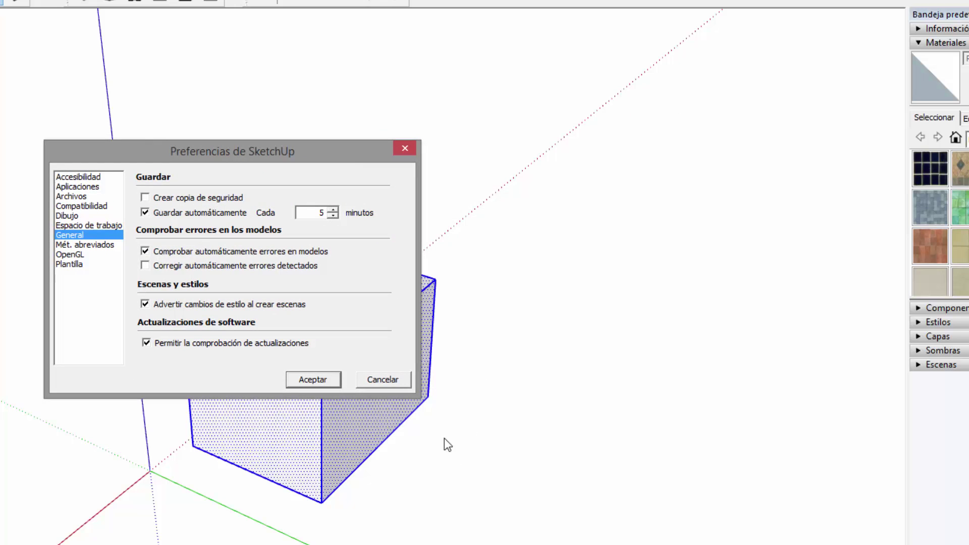
# Change the auto-save interval from 45 to 5 minutes
pyautogui.doubleClick(321, 212)
pyautogui.write('5')
pyautogui.doubleClick(322, 213)
pyautogui.doubleClick(319, 213)
pyautogui.write('5')
pyautogui.moveTo(339, 150); pyautogui.dragTo(673, 131)
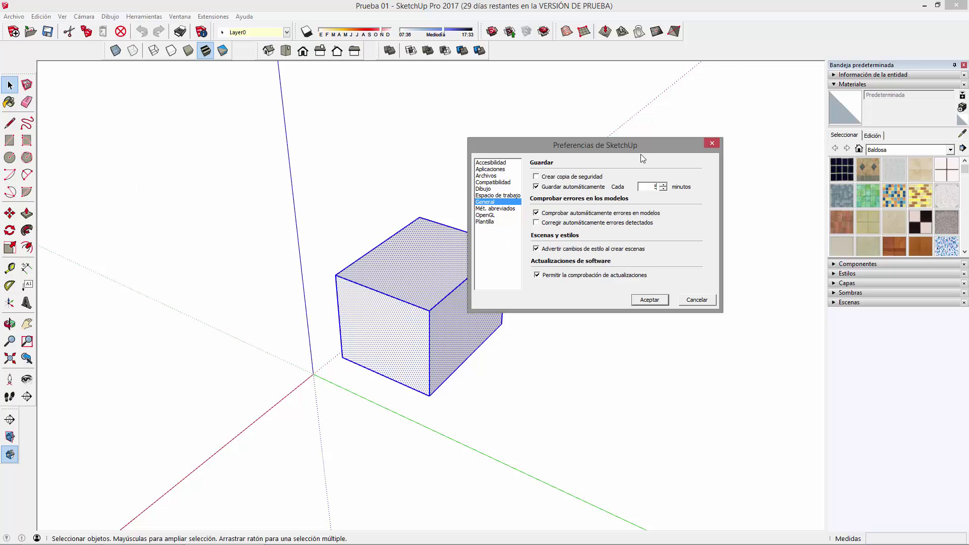
# Change the auto-save interval to 1 minute and accept the preferences
pyautogui.moveTo(642, 150); pyautogui.dragTo(661, 145)
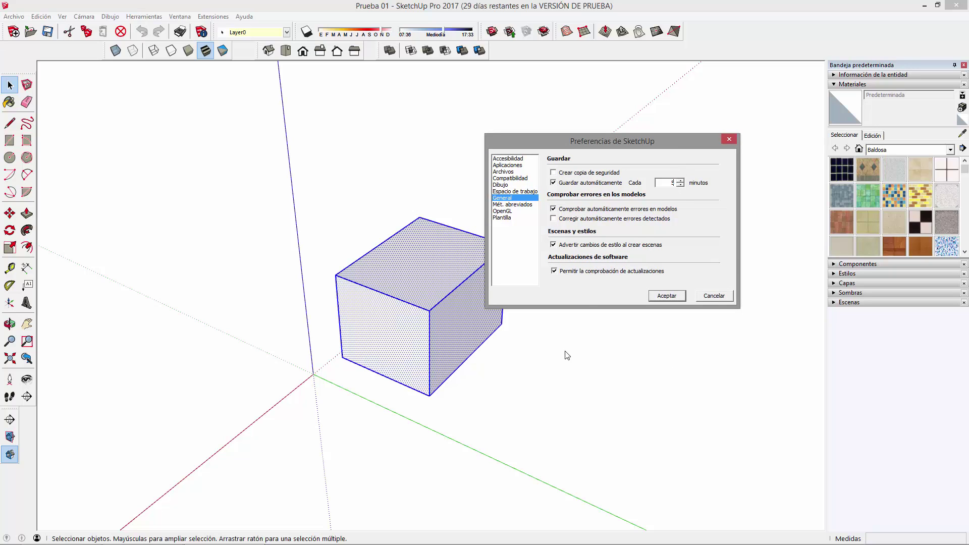
pyautogui.click(451, 357)
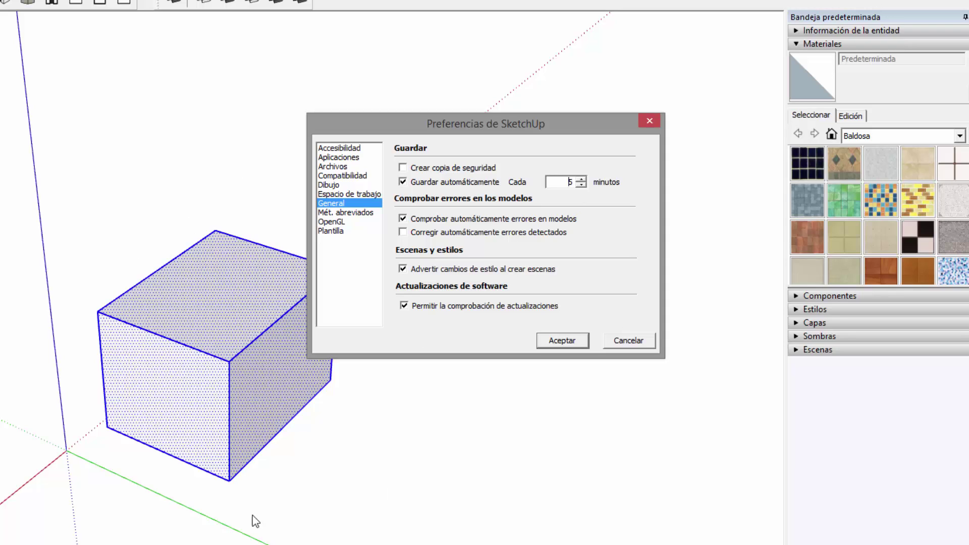
pyautogui.doubleClick(569, 181)
pyautogui.write('1')
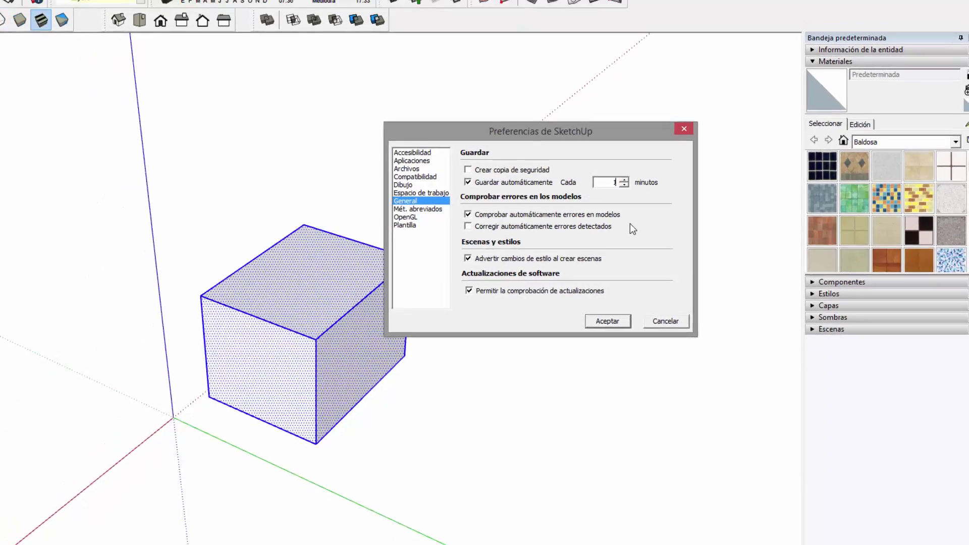
pyautogui.click(664, 302)
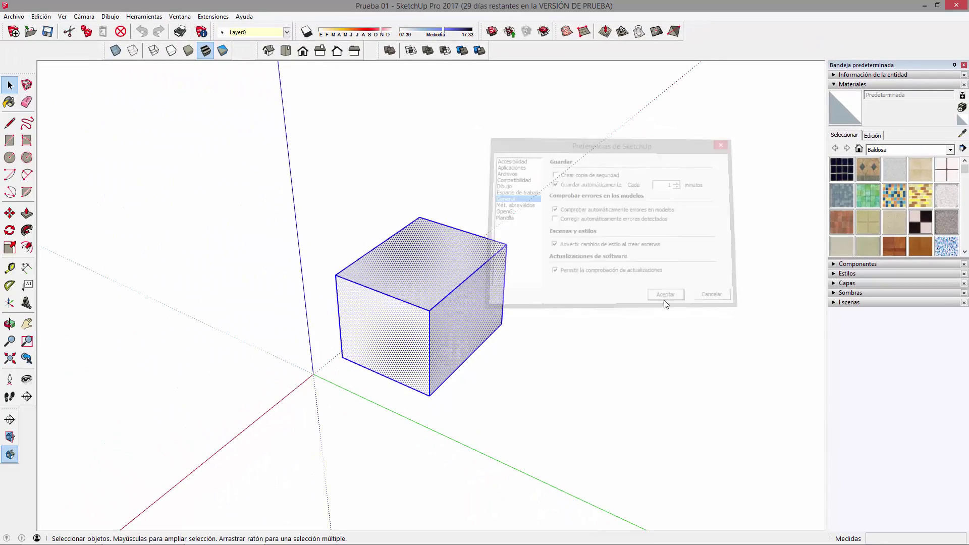
# Orbit around the Prueba 01 box to frontal and higher viewpoints
pyautogui.moveTo(599, 307)
pyautogui.mouseDown(button='middle')
pyautogui.moveTo(455, 229)
pyautogui.moveTo(443, 259)
pyautogui.mouseUp(button='middle')
pyautogui.moveTo(414, 186)
pyautogui.mouseDown(button='middle')
pyautogui.moveTo(364, 252)
pyautogui.moveTo(515, 257)
pyautogui.mouseUp(button='middle')
pyautogui.moveTo(325, 357)
pyautogui.mouseDown(button='middle')
pyautogui.moveTo(489, 357)
pyautogui.moveTo(499, 339)
pyautogui.mouseUp(button='middle')
pyautogui.moveTo(306, 297); pyautogui.dragTo(342, 302, button='middle')
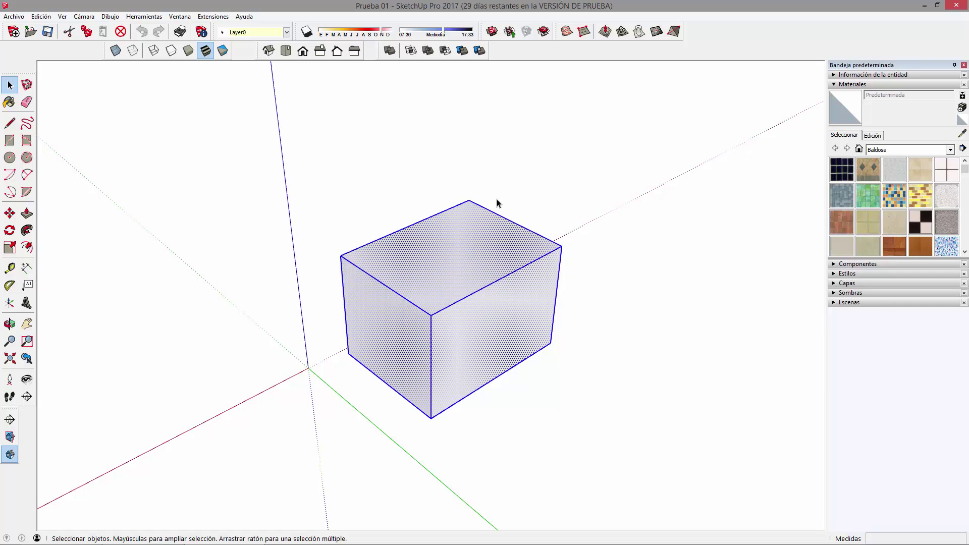
# Orbit to a lower view, then select and deselect the whole box three times
pyautogui.moveTo(431, 226)
pyautogui.mouseDown(button='middle')
pyautogui.moveTo(495, 274)
pyautogui.moveTo(424, 272)
pyautogui.moveTo(441, 316)
pyautogui.moveTo(530, 327)
pyautogui.moveTo(571, 316)
pyautogui.mouseUp(button='middle')
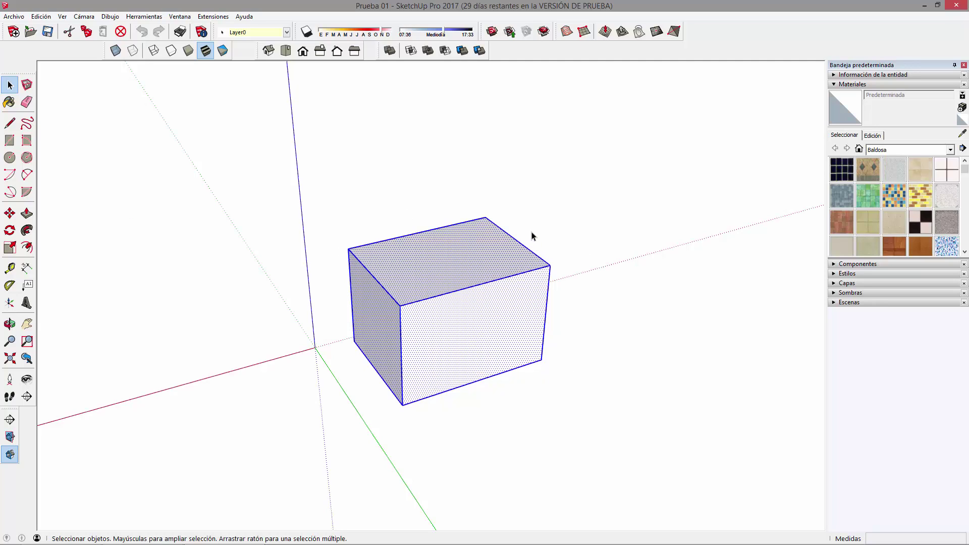
pyautogui.moveTo(320, 176); pyautogui.dragTo(614, 416)
pyautogui.click(628, 404)
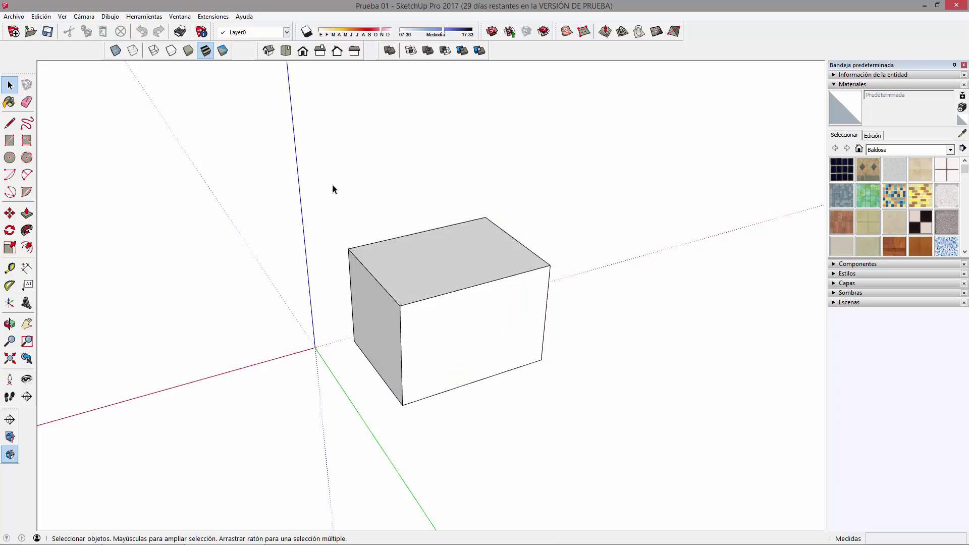
pyautogui.moveTo(329, 181); pyautogui.dragTo(602, 418)
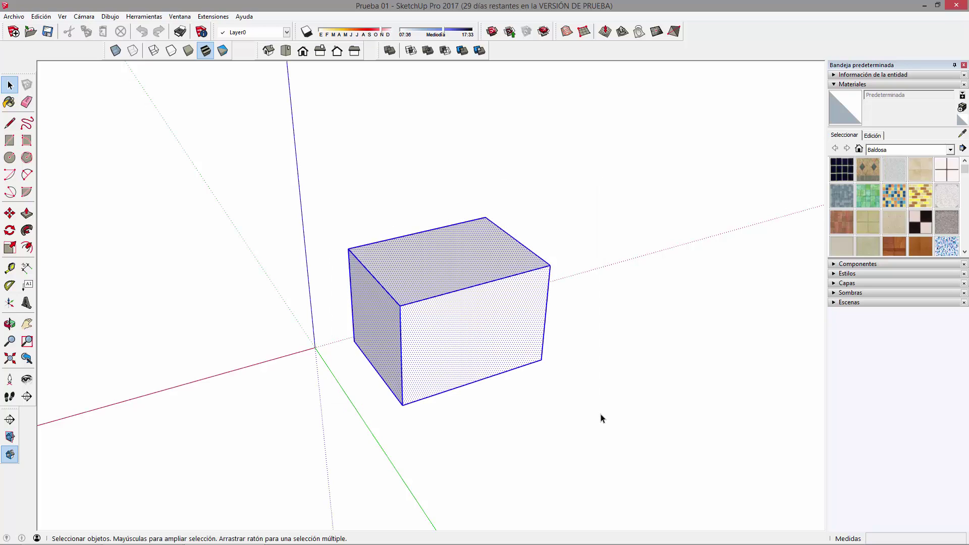
pyautogui.click(607, 395)
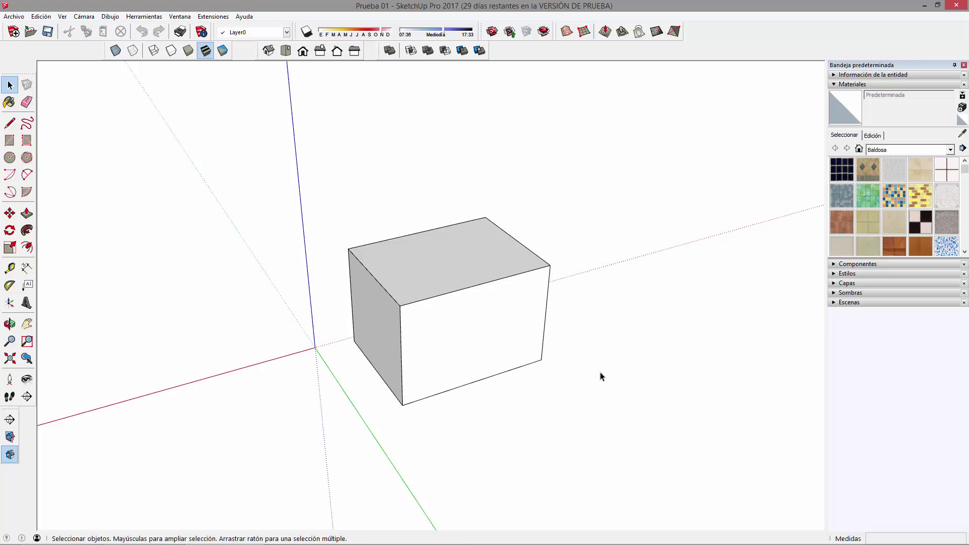
pyautogui.moveTo(329, 162); pyautogui.dragTo(612, 425)
pyautogui.click(603, 325)
# Orbit to see the box from another side and open the Ventana menu
pyautogui.moveTo(588, 340)
pyautogui.mouseDown(button='middle')
pyautogui.moveTo(546, 350)
pyautogui.moveTo(249, 320)
pyautogui.moveTo(588, 375)
pyautogui.moveTo(359, 391)
pyautogui.mouseUp(button='middle')
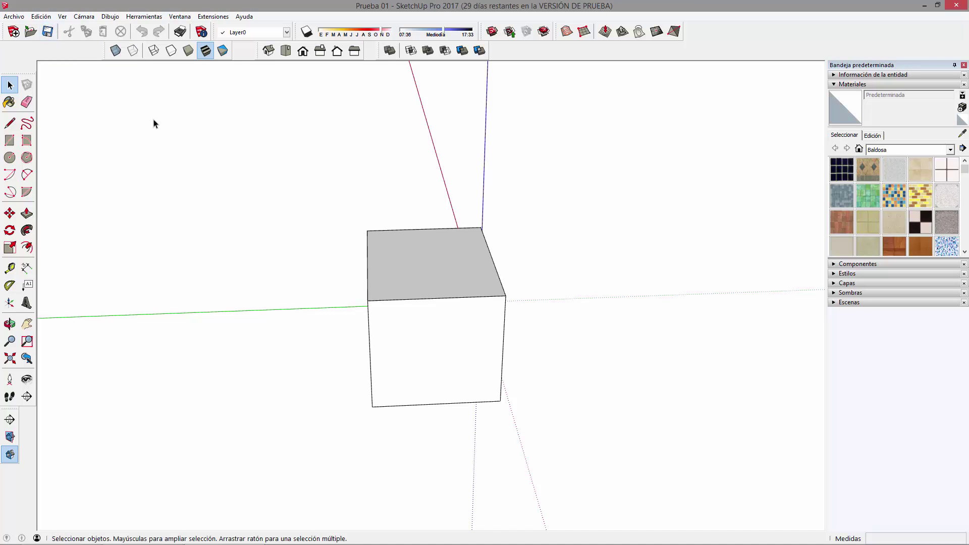
pyautogui.moveTo(639, 288); pyautogui.dragTo(471, 353, button='middle')
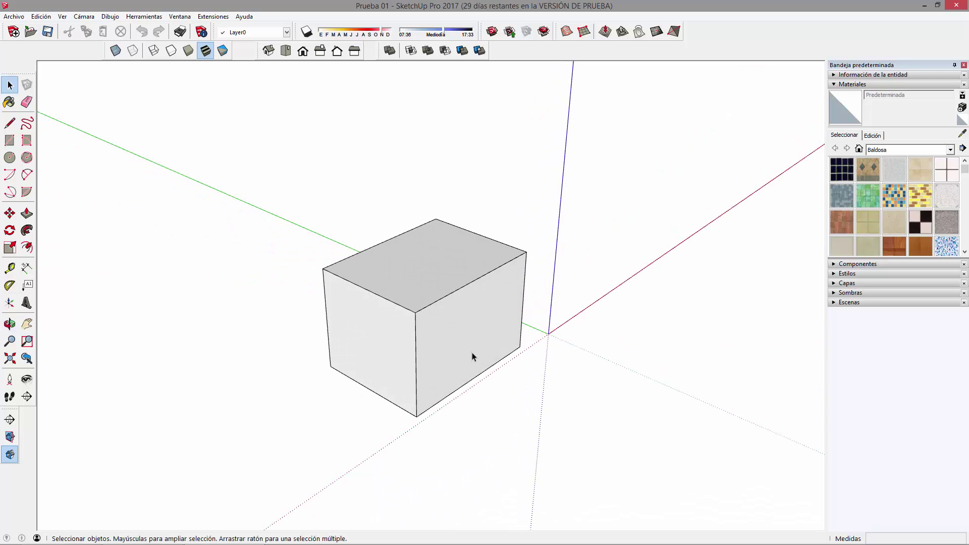
pyautogui.click(185, 21)
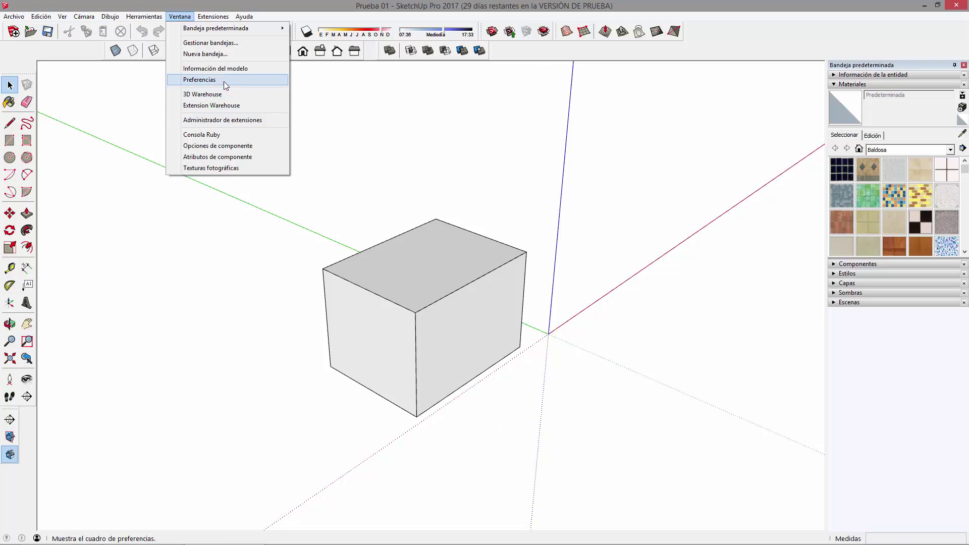
# Restore 45-minute auto-save with backup copies on, close SketchUp, and move both Prueba 01 files
pyautogui.click(59, 70)
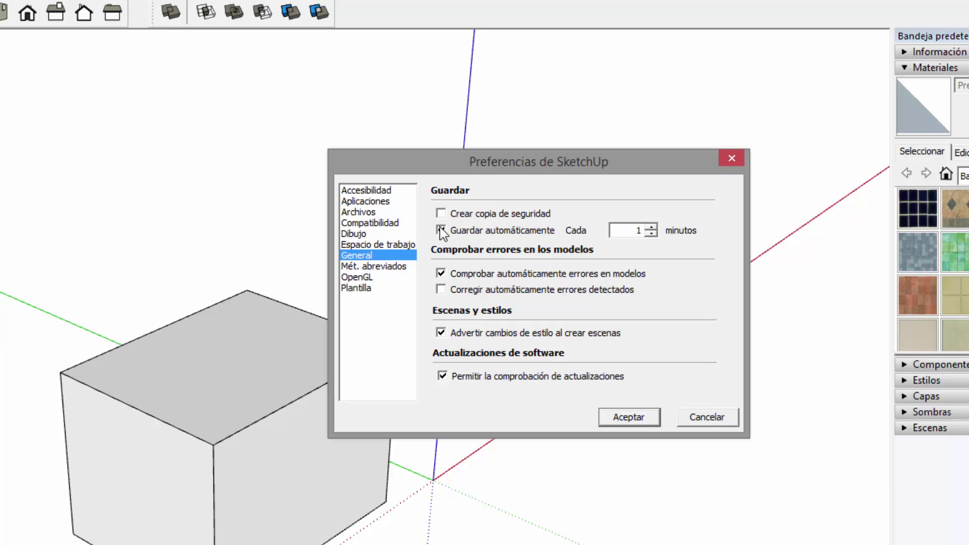
pyautogui.doubleClick(638, 231)
pyautogui.write('45')
pyautogui.moveTo(619, 160); pyautogui.dragTo(615, 111)
pyautogui.click(486, 164)
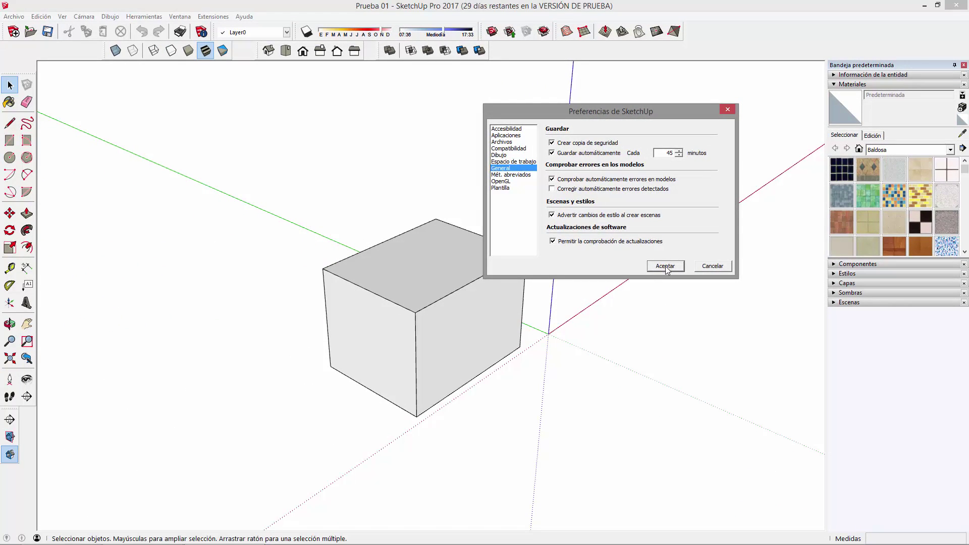
pyautogui.click(665, 265)
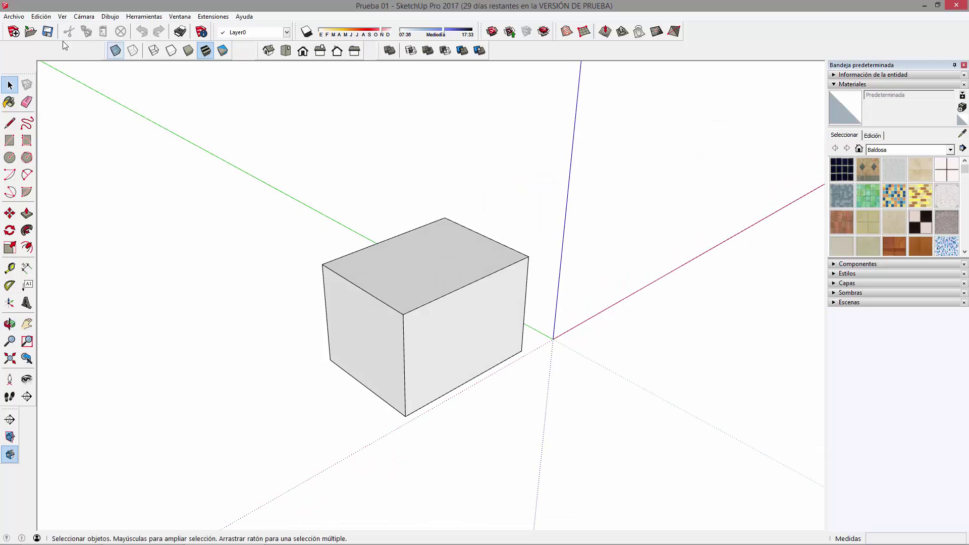
pyautogui.click(954, 7)
pyautogui.moveTo(85, 171)
pyautogui.mouseDown()
pyautogui.moveTo(19, 76)
pyautogui.moveTo(676, 161)
pyautogui.mouseUp()
# Move the Prueba 01.skb backup next to the Prueba 01 model on the desktop
pyautogui.click(598, 219)
pyautogui.click(639, 247)
pyautogui.moveTo(610, 329); pyautogui.dragTo(683, 252)
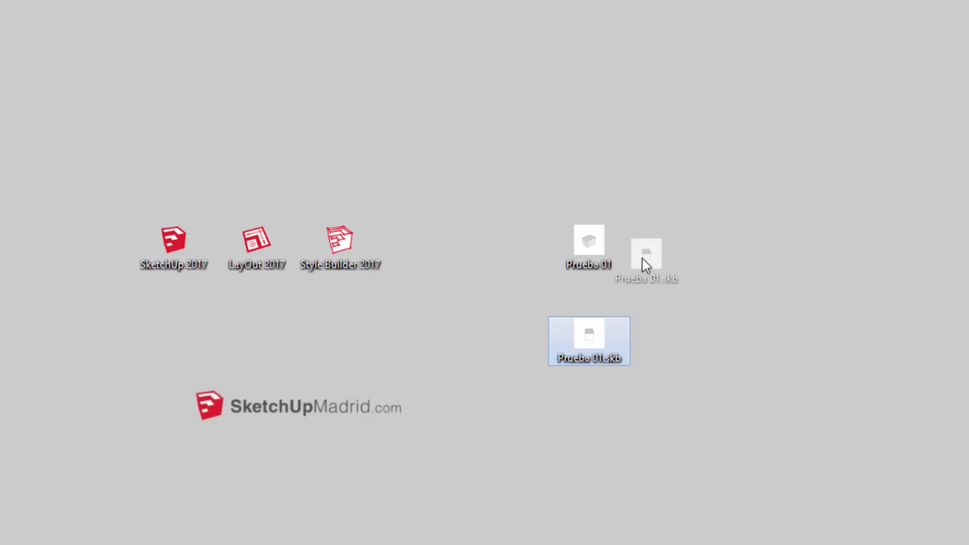
pyautogui.click(663, 336)
pyautogui.click(667, 254)
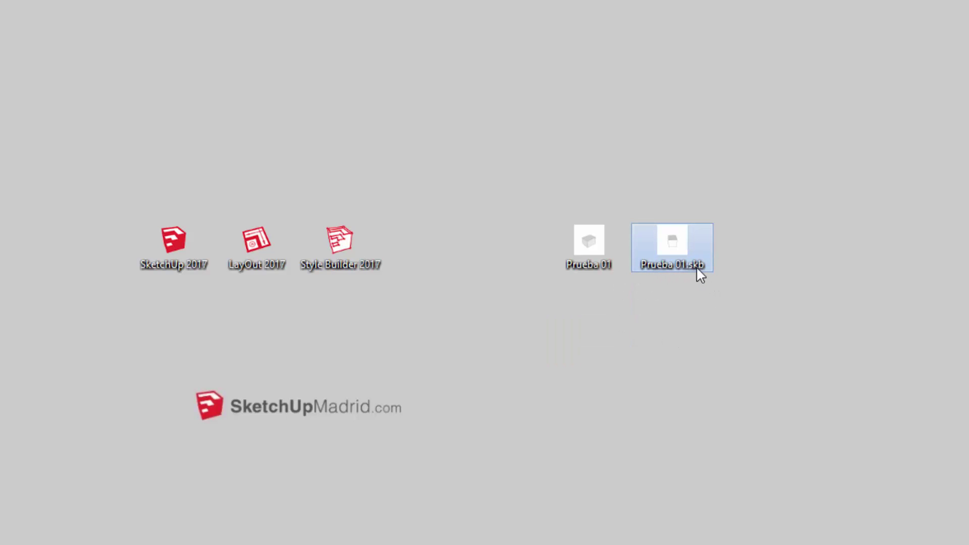
# Check Prueba 01's Propiedades to confirm its .skp file type, then select the backup
pyautogui.click(584, 242)
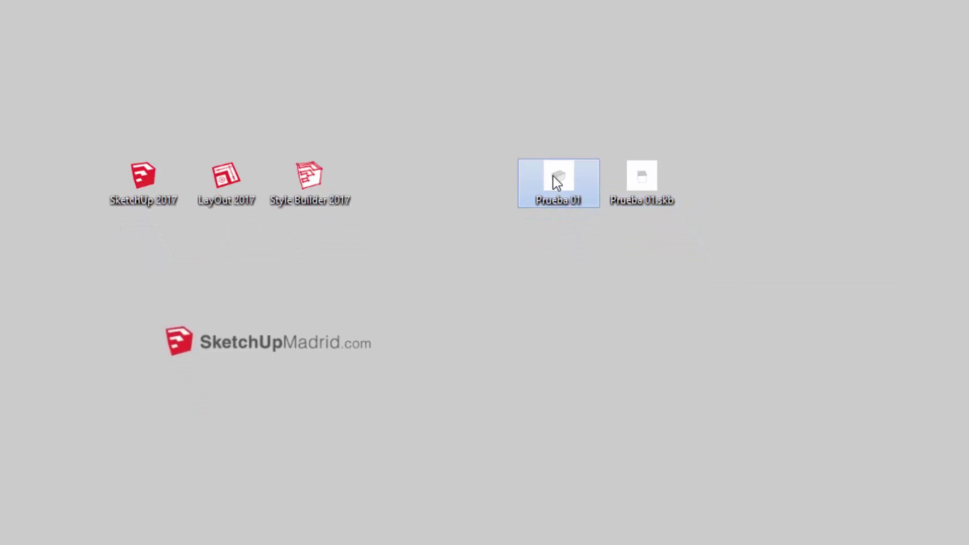
pyautogui.rightClick(556, 183)
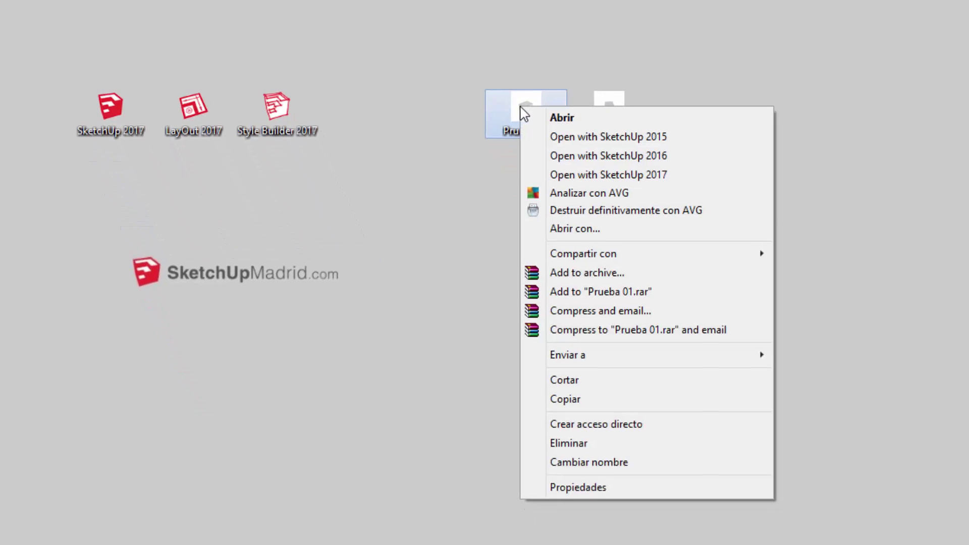
pyautogui.click(610, 472)
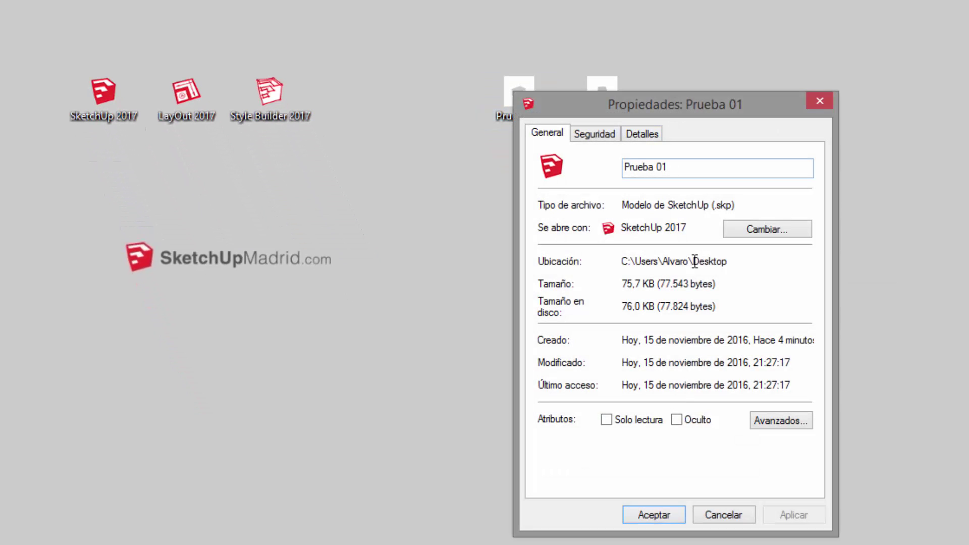
pyautogui.moveTo(712, 207); pyautogui.dragTo(739, 206)
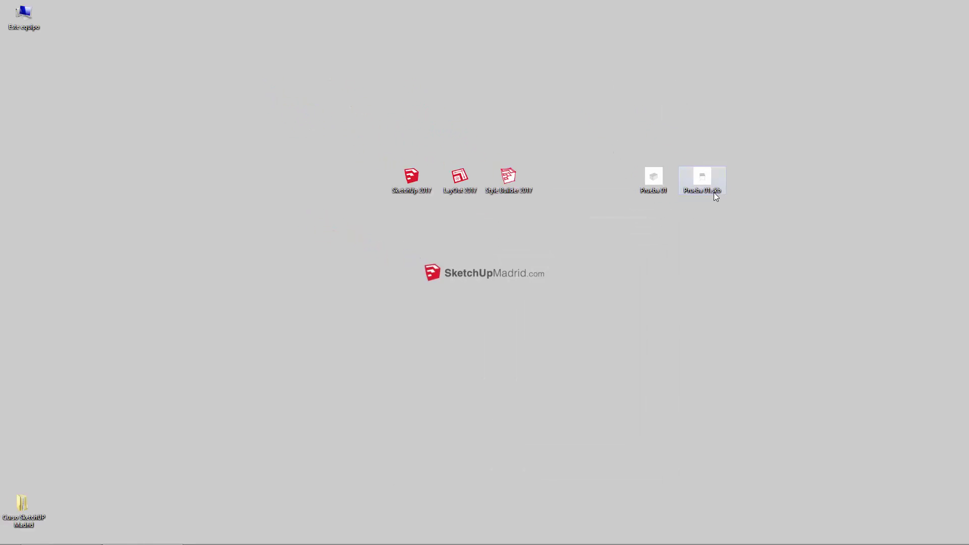
pyautogui.click(707, 182)
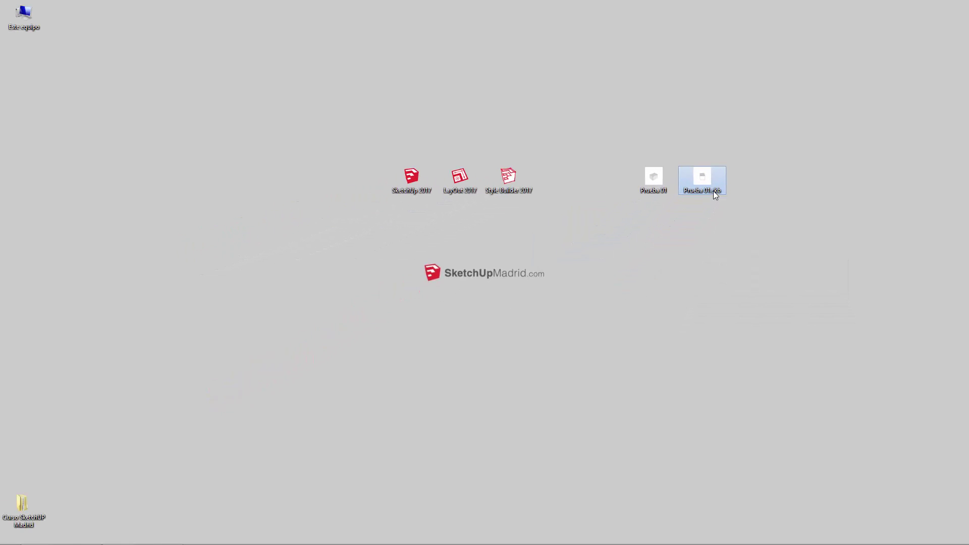
# Rename Prueba 01.skb to Prueba 01b.skp and accept the extension-change warning with Sí
pyautogui.click(713, 190)
pyautogui.press('Return')
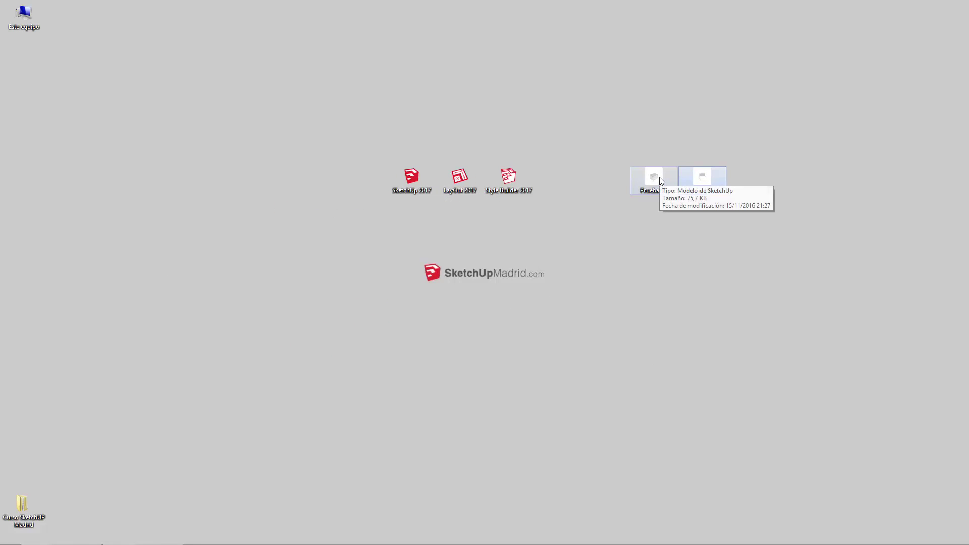
pyautogui.click(668, 210)
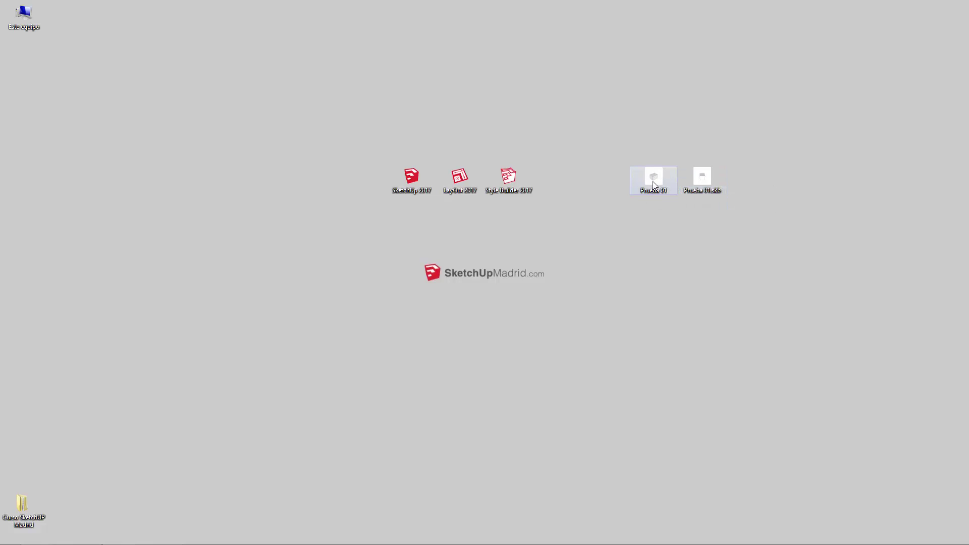
pyautogui.click(707, 193)
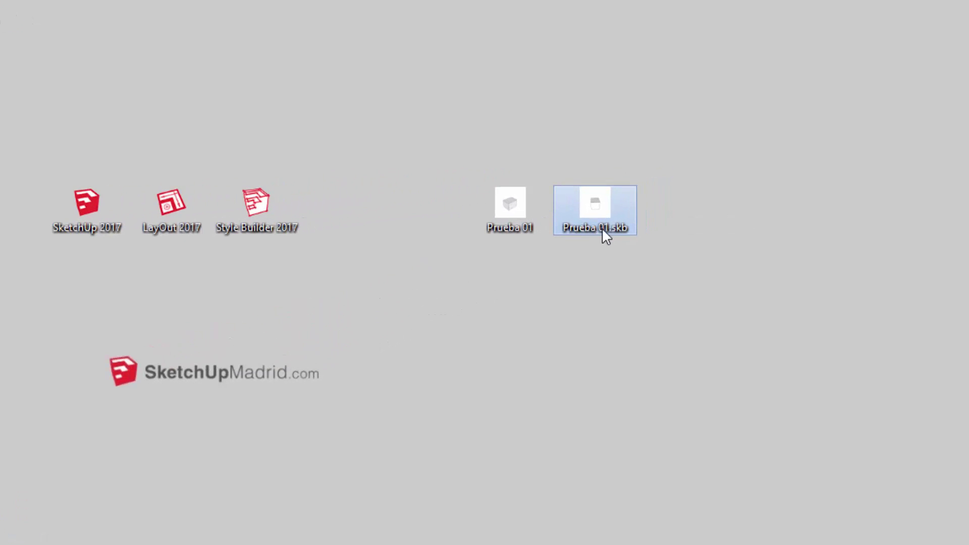
pyautogui.click(608, 228)
pyautogui.moveTo(612, 233); pyautogui.dragTo(632, 234)
pyautogui.write('skp')
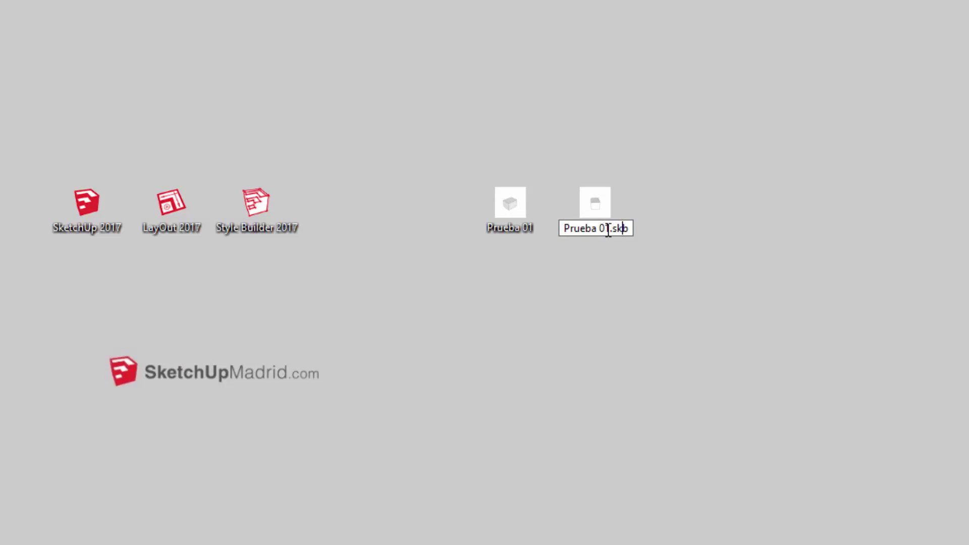
pyautogui.moveTo(623, 229); pyautogui.dragTo(630, 229)
pyautogui.write('p')
pyautogui.write('b')
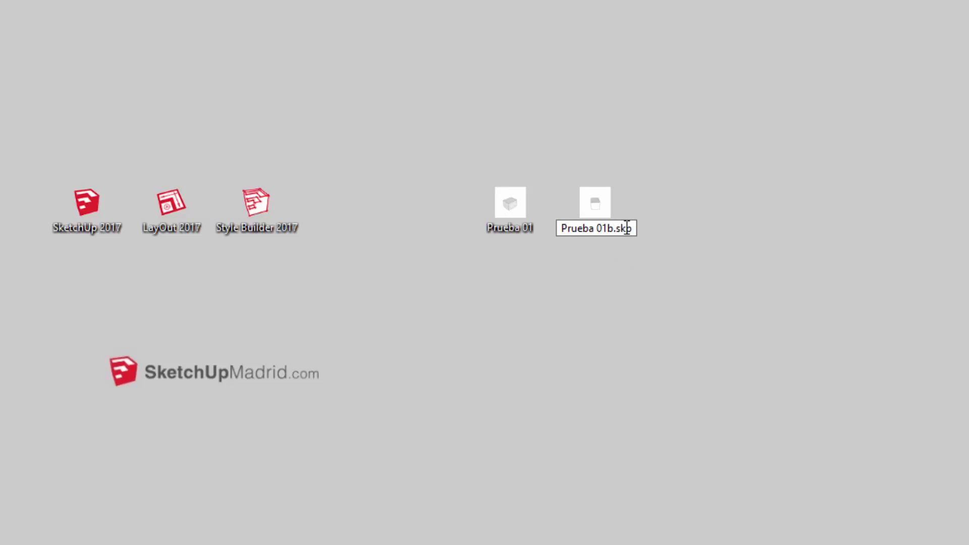
pyautogui.click(608, 152)
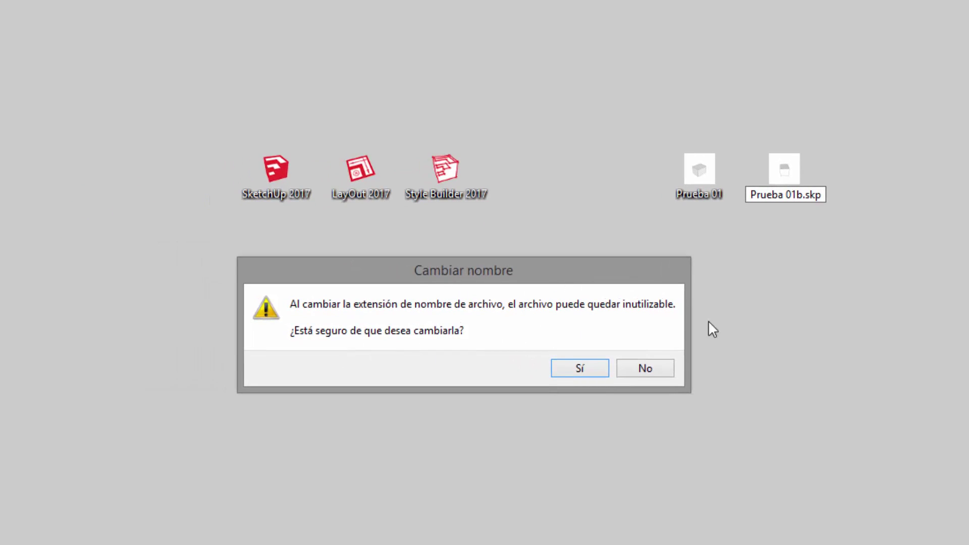
pyautogui.click(604, 374)
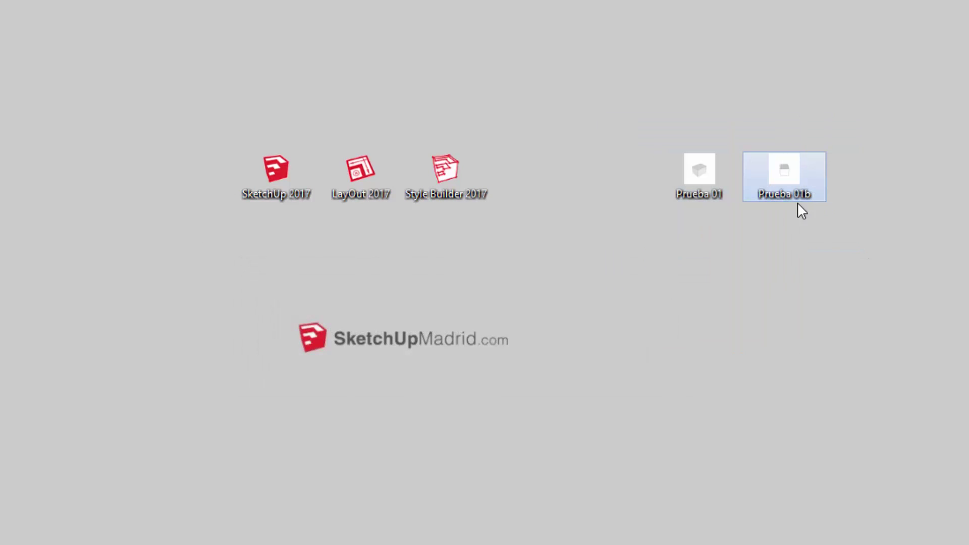
pyautogui.moveTo(784, 177)
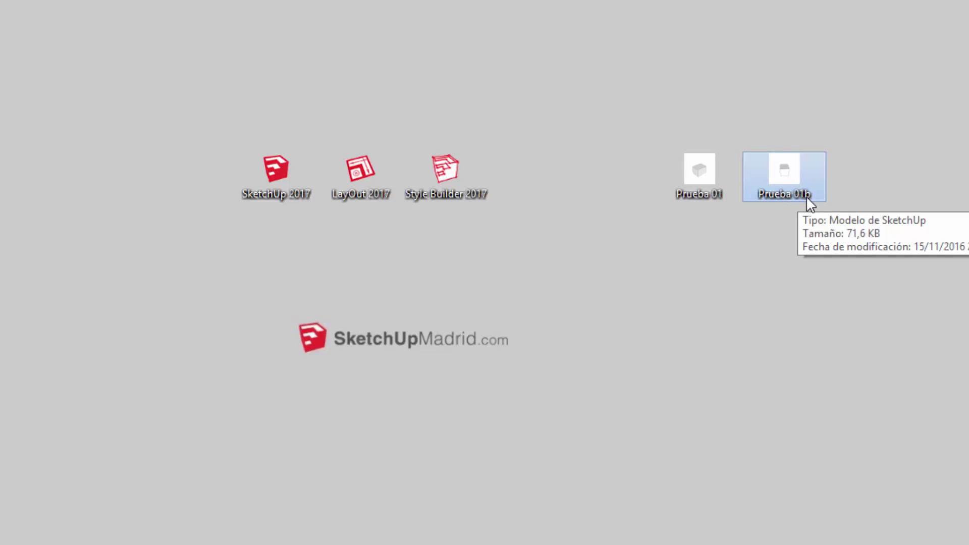
pyautogui.rightClick(710, 191)
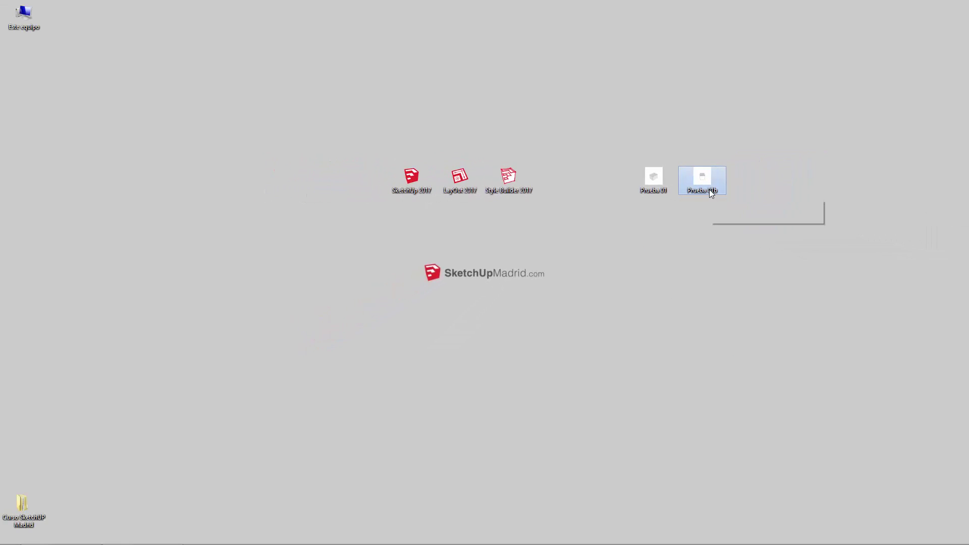
# Open Prueba 01b in SketchUp 2017, orbit around the intact box, then close it
pyautogui.click(757, 230)
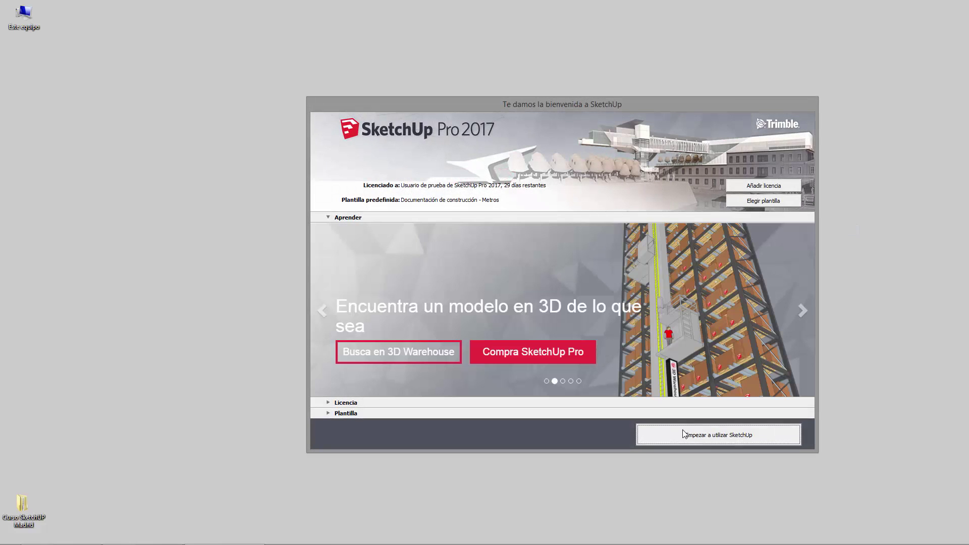
pyautogui.click(684, 433)
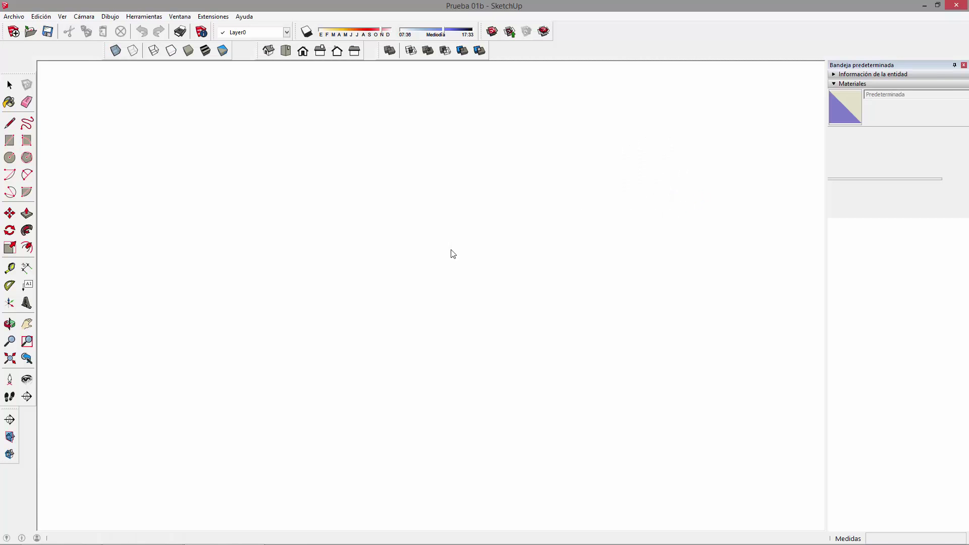
pyautogui.moveTo(584, 298); pyautogui.dragTo(233, 281, button='middle')
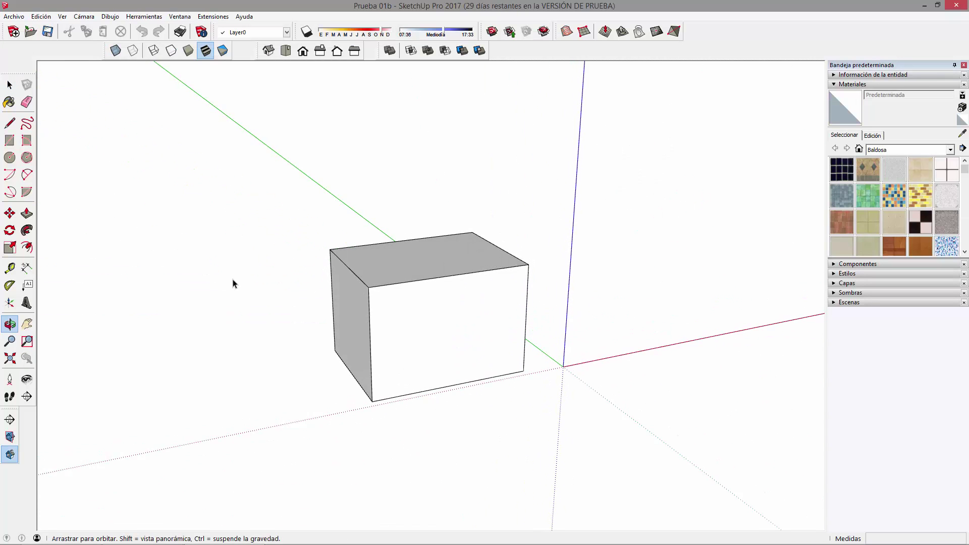
pyautogui.moveTo(303, 337); pyautogui.dragTo(403, 327, button='middle')
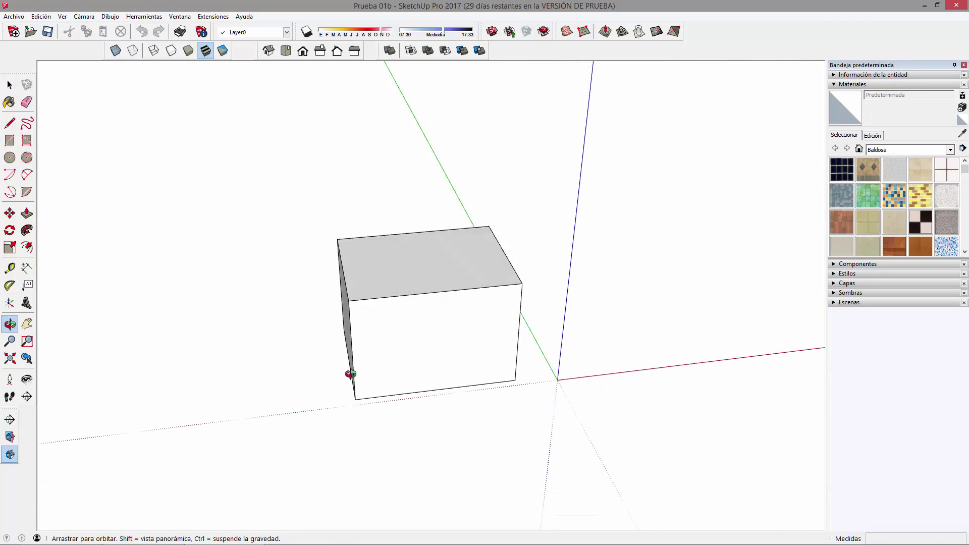
pyautogui.click(949, 8)
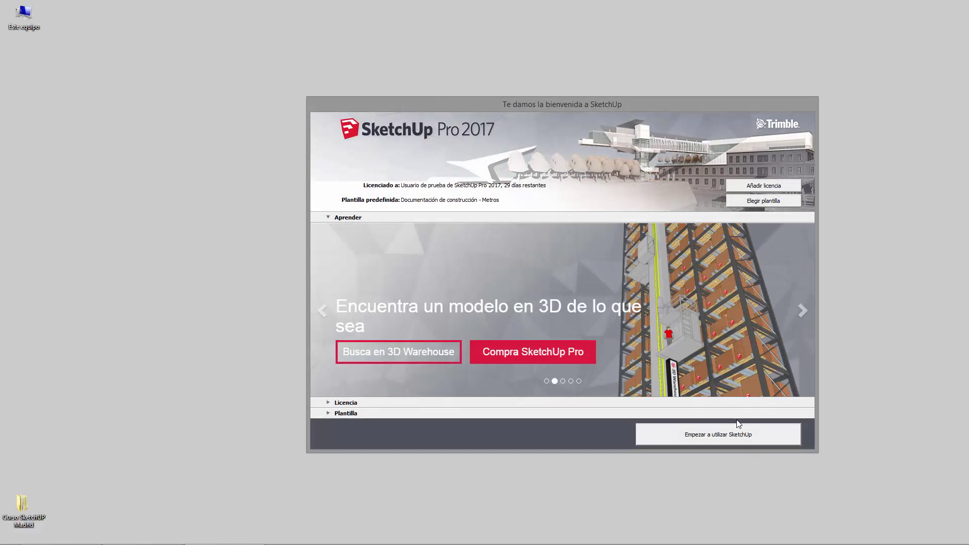
# Get past the welcome screen and orbit around Prueba 01's plain grey box
pyautogui.click(741, 434)
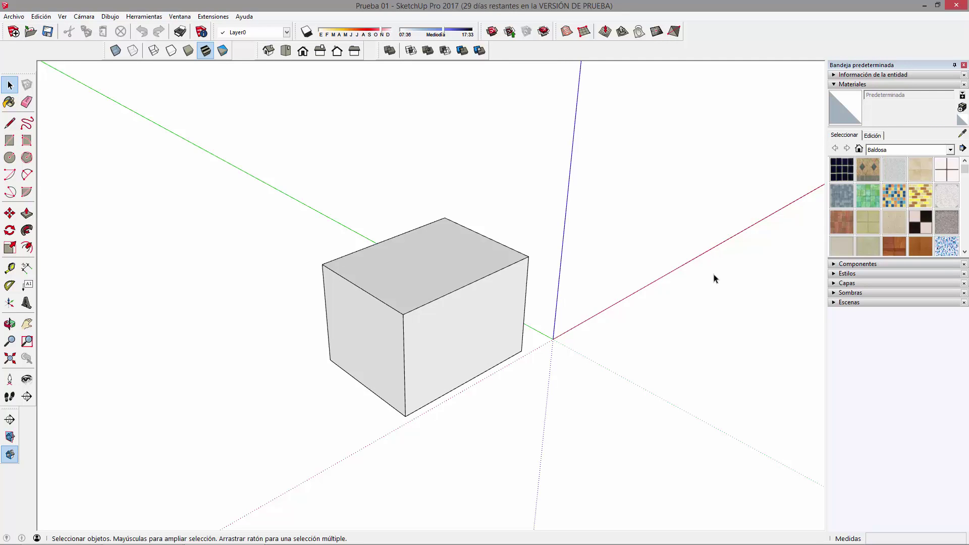
pyautogui.moveTo(589, 319); pyautogui.dragTo(394, 268, button='middle')
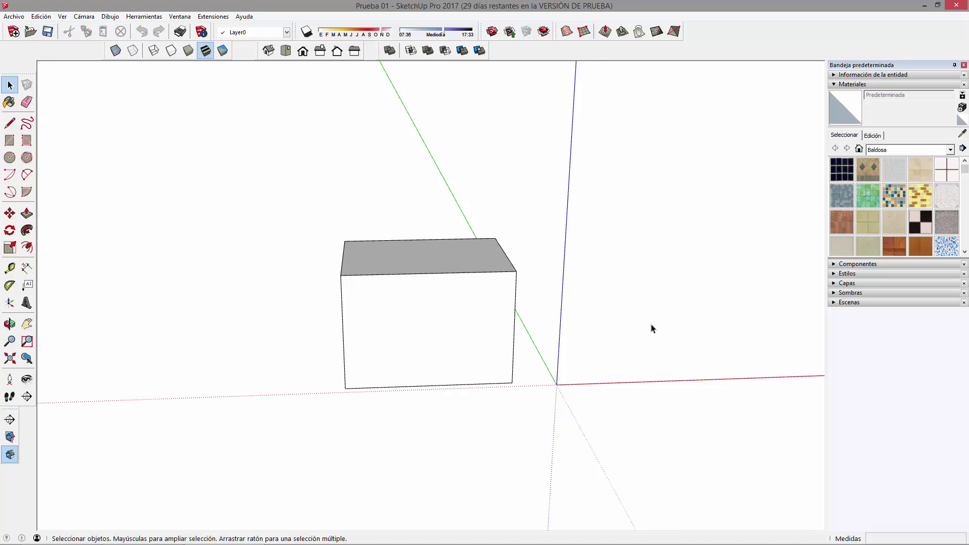
pyautogui.moveTo(651, 329); pyautogui.dragTo(527, 353, button='middle')
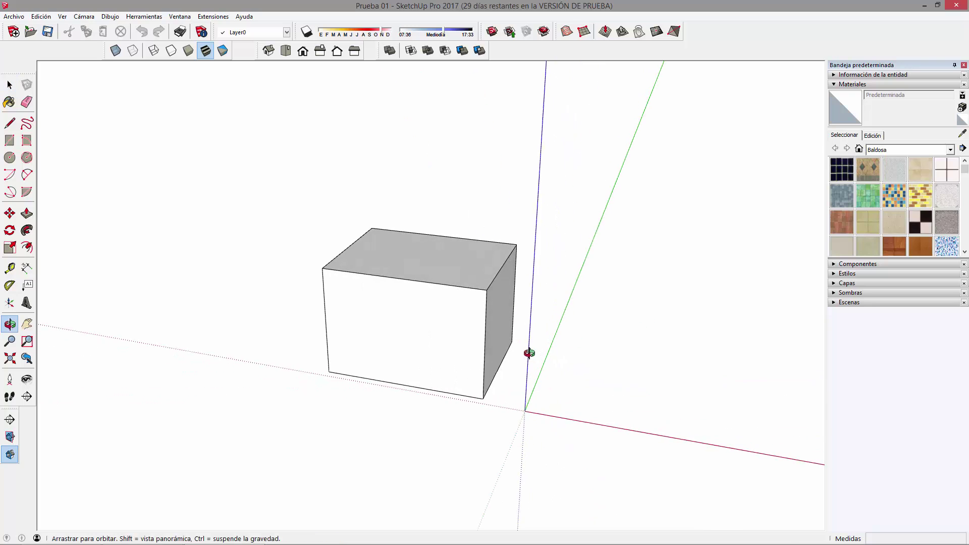
pyautogui.click(13, 33)
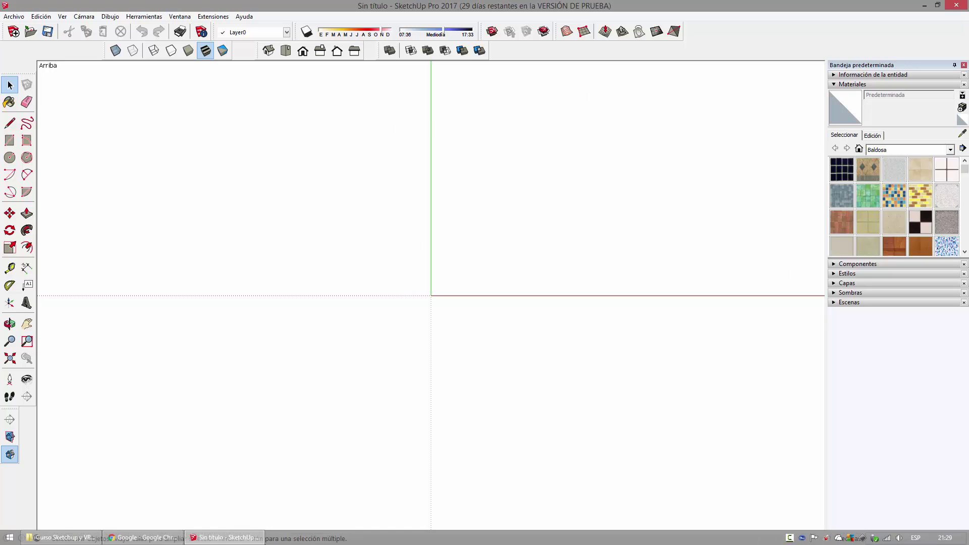
pyautogui.moveTo(226, 538)
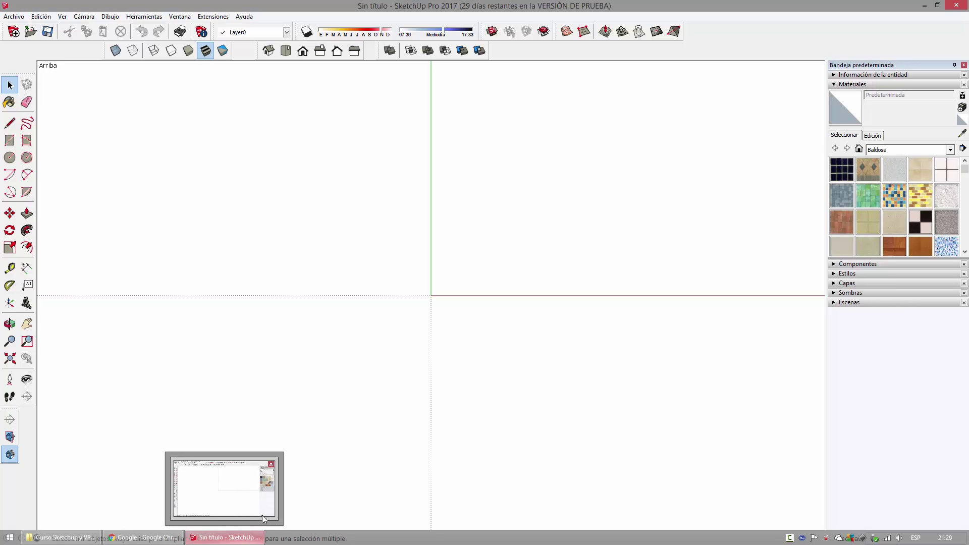
pyautogui.moveTo(480, 338); pyautogui.dragTo(408, 237, button='middle')
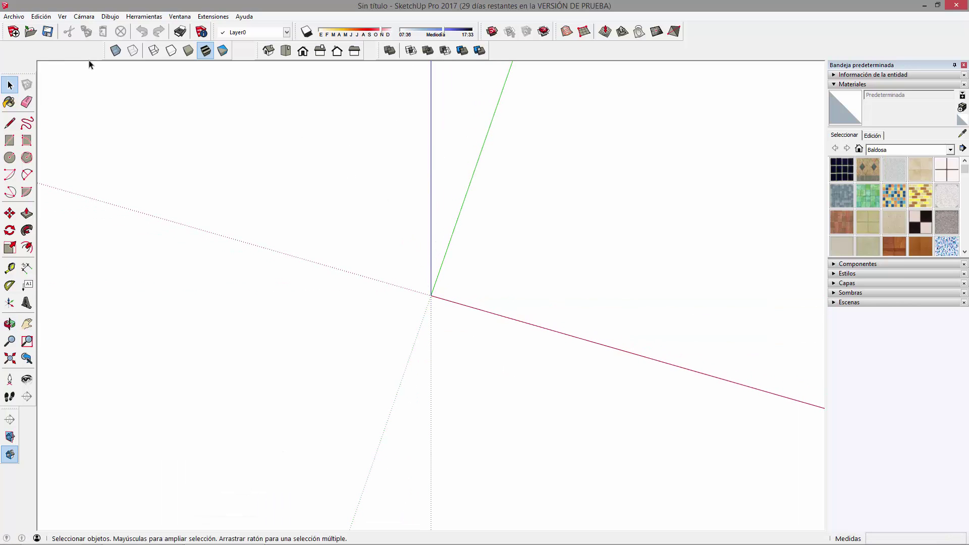
pyautogui.click(30, 31)
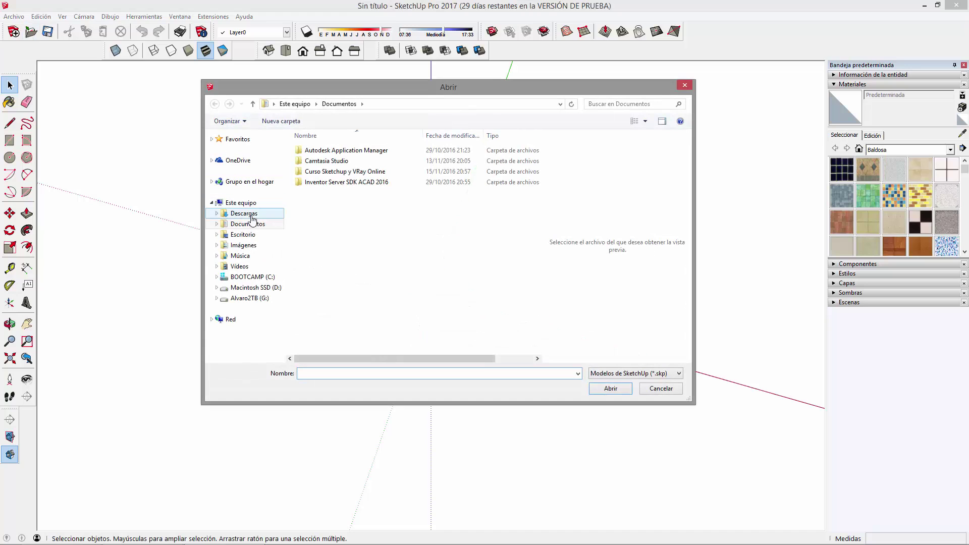
pyautogui.click(243, 234)
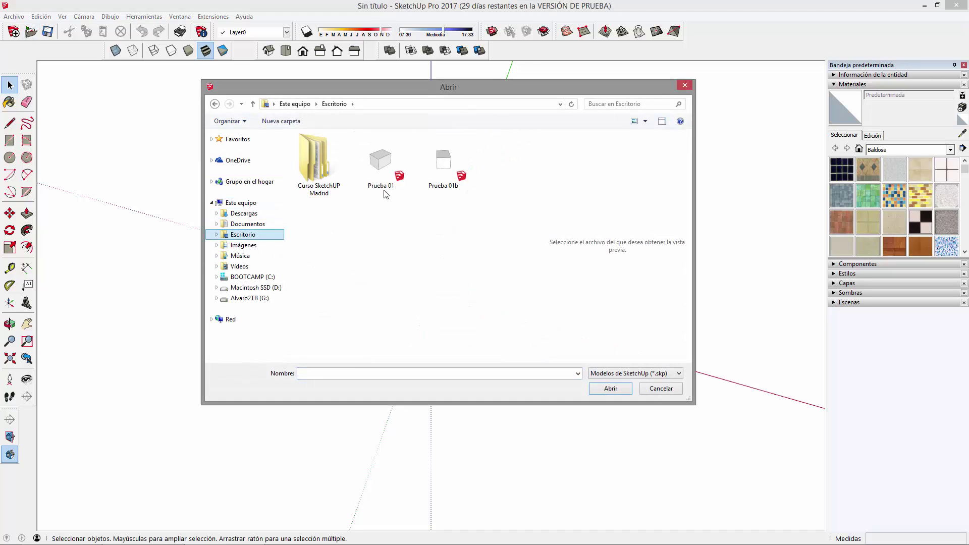
pyautogui.click(390, 158)
pyautogui.click(612, 389)
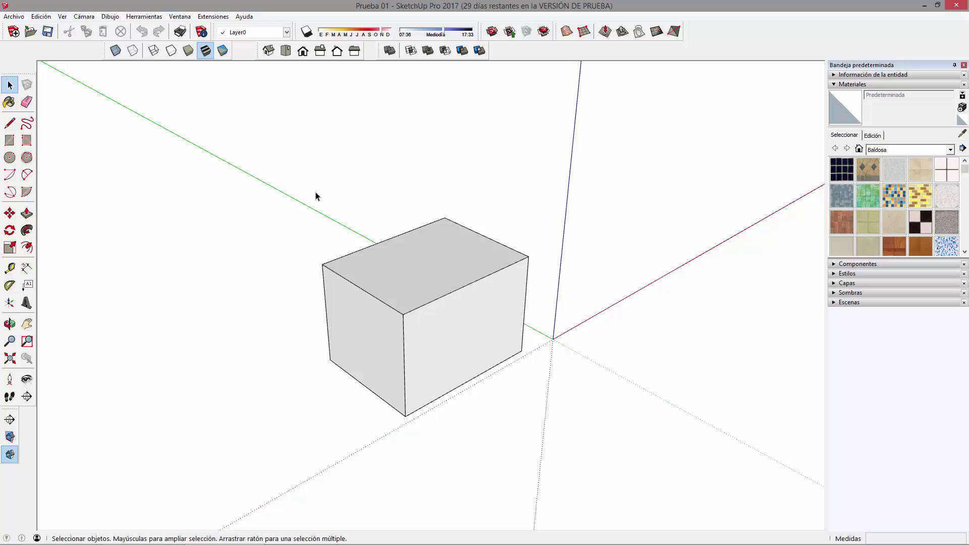
# Open Prueba 01b in a second SketchUp 2017 window, then bring Prueba 01 forward
pyautogui.click(924, 6)
pyautogui.rightClick(701, 191)
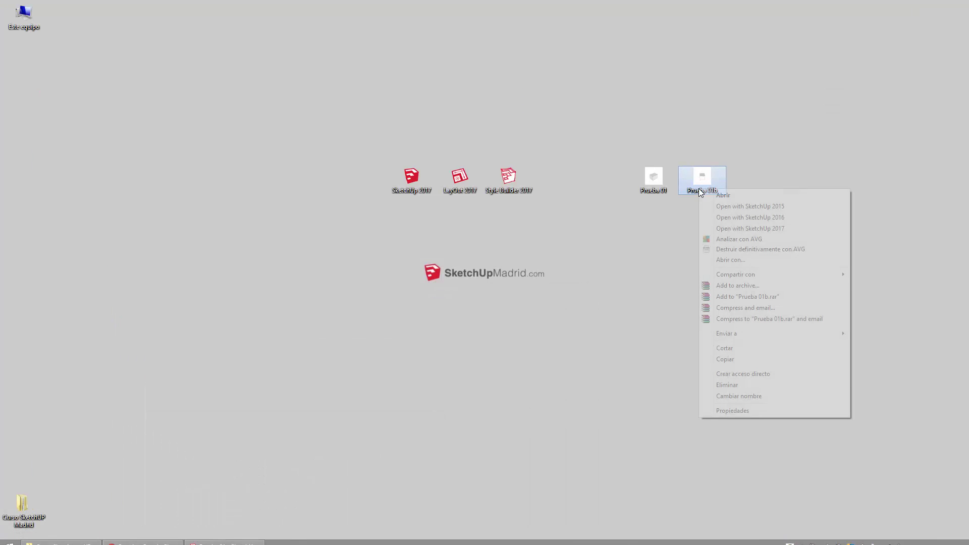
pyautogui.click(742, 228)
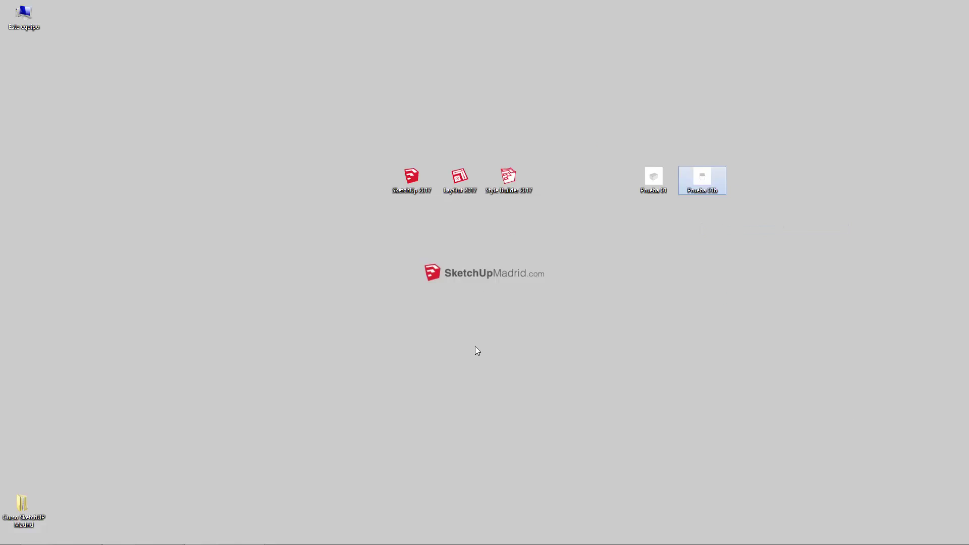
pyautogui.click(685, 437)
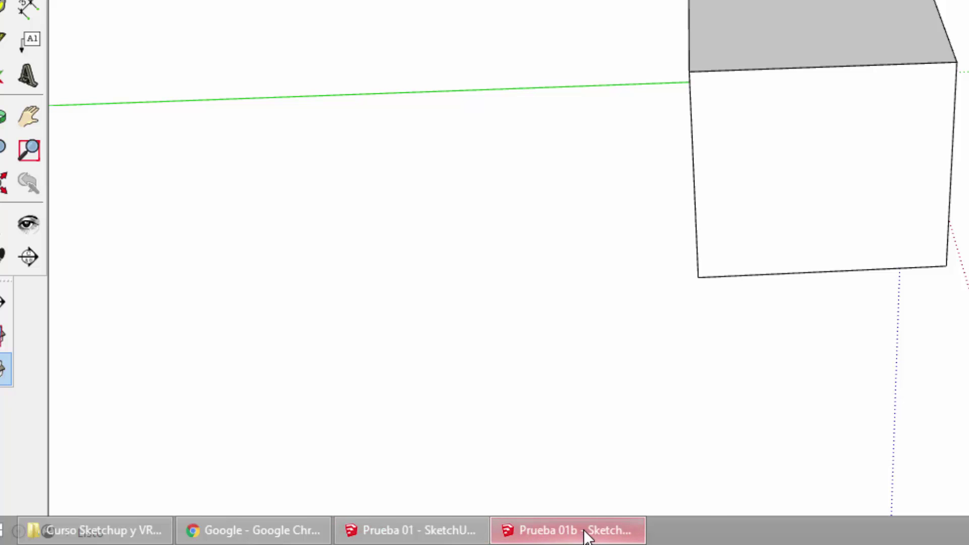
pyautogui.moveTo(568, 530)
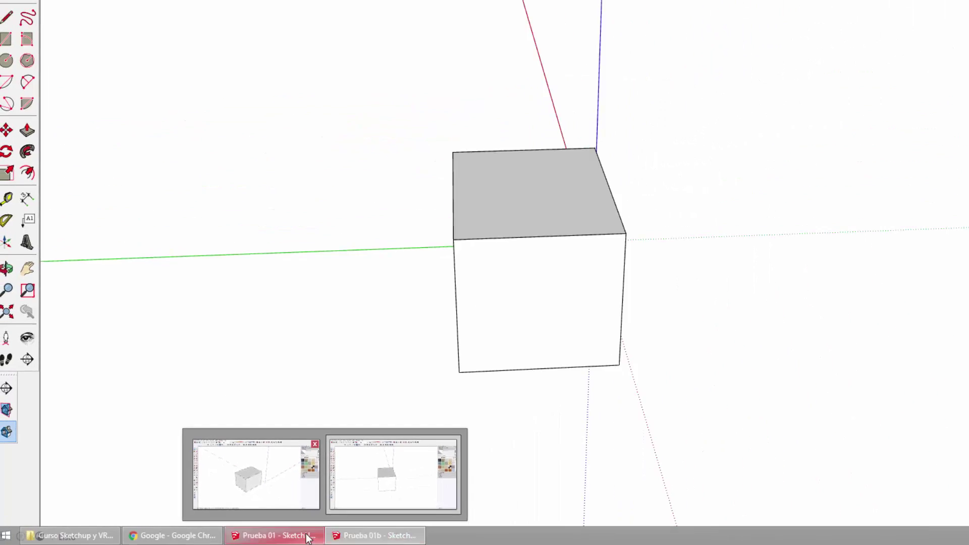
pyautogui.click(307, 537)
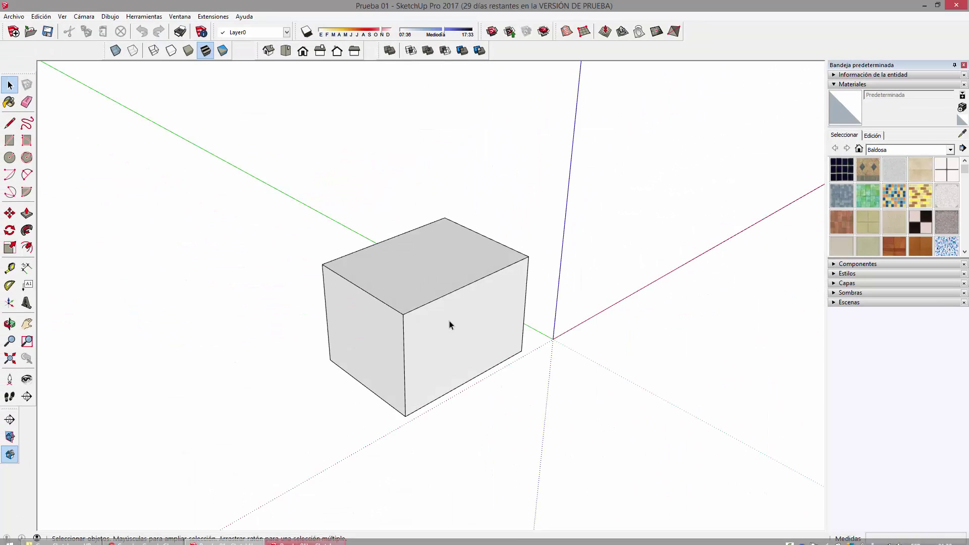
# Paint Prueba 01's box top with Azulejo de cerámica multicolor
pyautogui.click(841, 222)
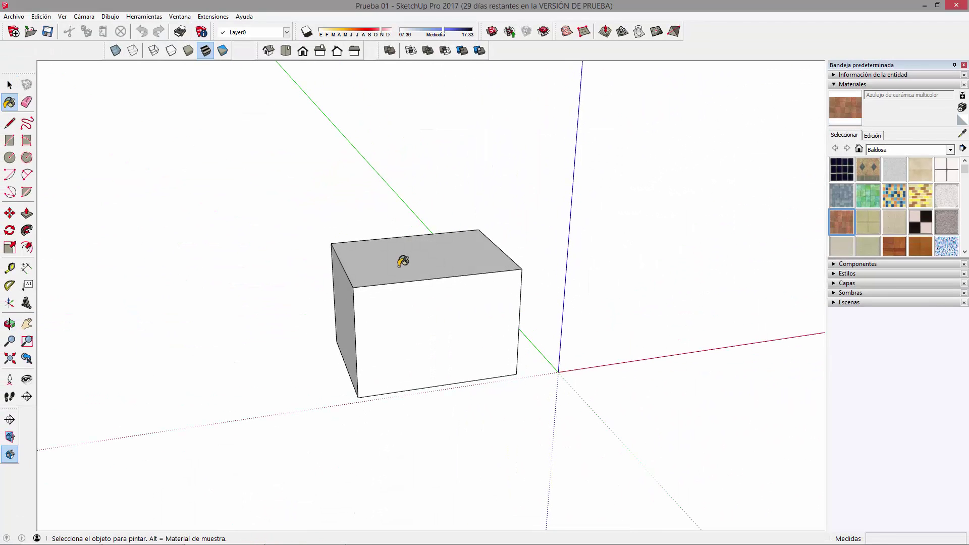
pyautogui.click(400, 261)
pyautogui.moveTo(401, 263); pyautogui.dragTo(445, 340, button='middle')
# Paint Prueba 01b's box top with Azulejo de lino and compare both windows
pyautogui.click(306, 537)
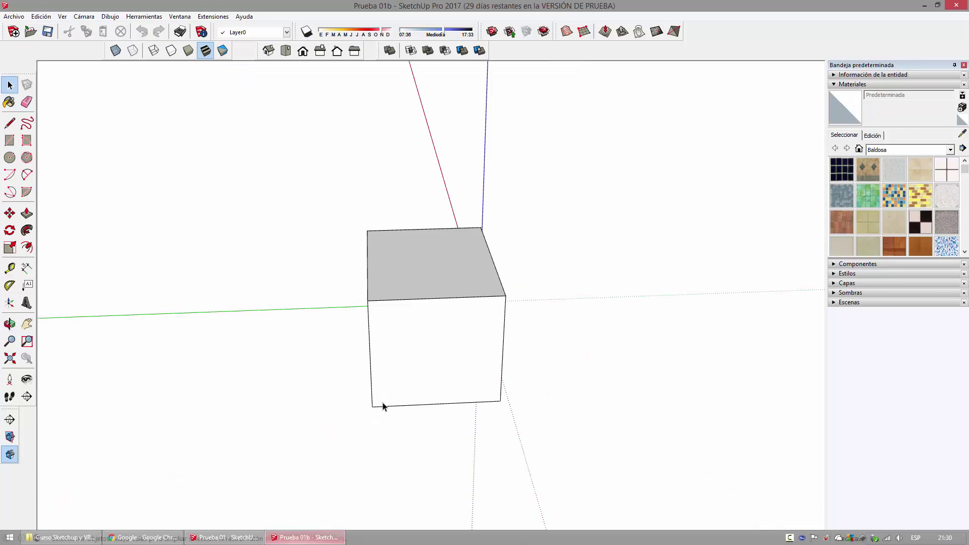
pyautogui.click(868, 246)
pyautogui.click(448, 250)
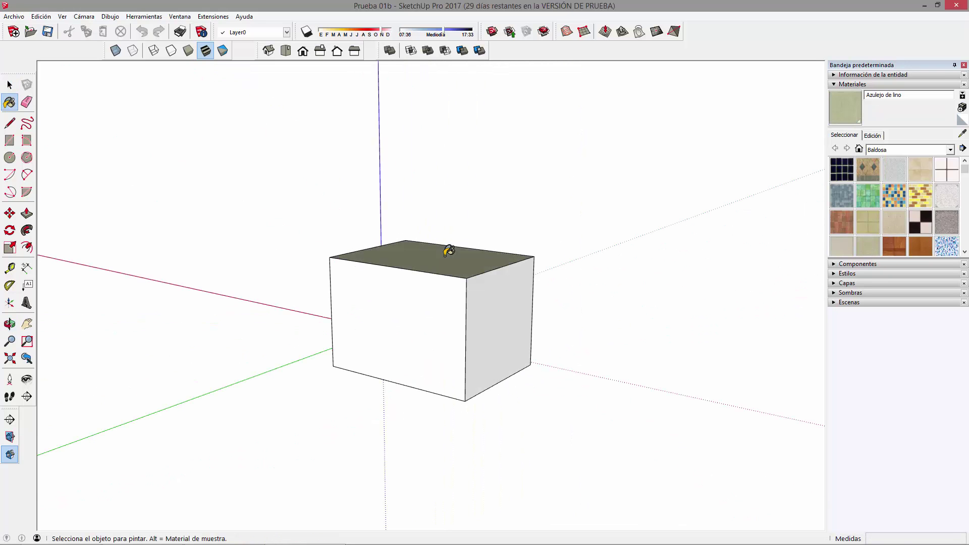
pyautogui.moveTo(448, 250); pyautogui.dragTo(363, 419, button='middle')
pyautogui.click(240, 537)
pyautogui.click(305, 537)
# Orbit around Prueba 01b's linen-topped box, then minimise both SketchUp windows
pyautogui.moveTo(573, 287)
pyautogui.mouseDown(button='middle')
pyautogui.moveTo(472, 287)
pyautogui.moveTo(429, 210)
pyautogui.mouseUp(button='middle')
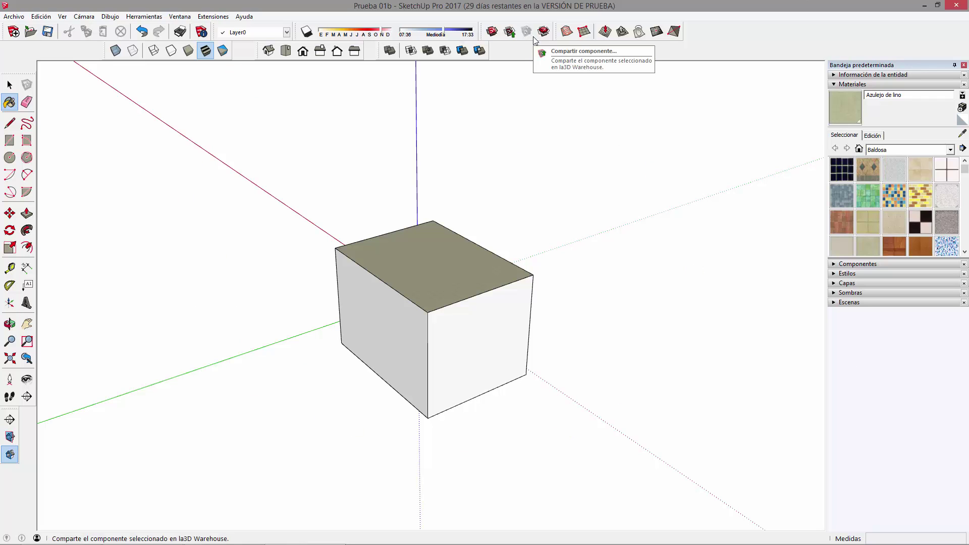
pyautogui.moveTo(441, 138); pyautogui.dragTo(309, 426, button='middle')
pyautogui.moveTo(379, 348); pyautogui.dragTo(273, 346, button='middle')
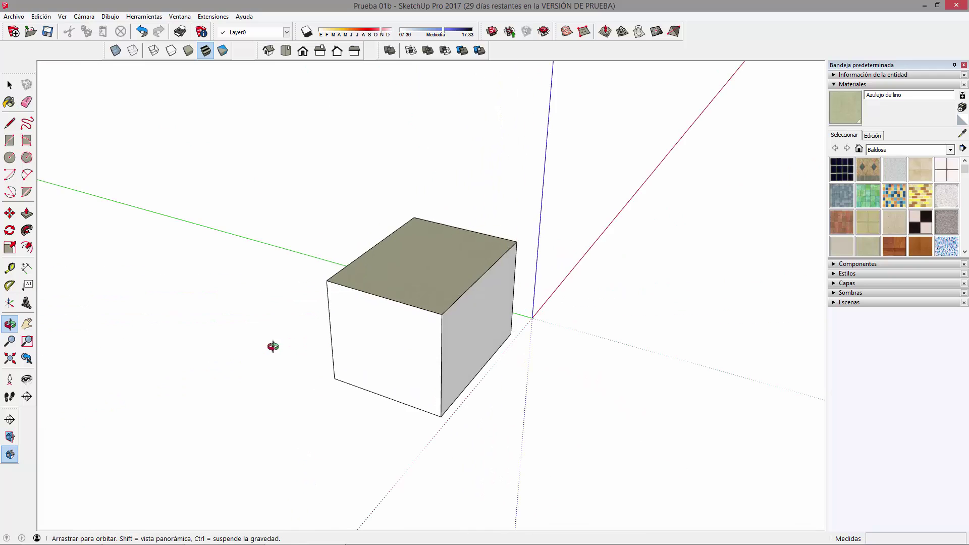
pyautogui.moveTo(689, 337)
pyautogui.mouseDown(button='middle')
pyautogui.moveTo(443, 324)
pyautogui.moveTo(439, 212)
pyautogui.mouseUp(button='middle')
pyautogui.moveTo(517, 231); pyautogui.dragTo(491, 250, button='middle')
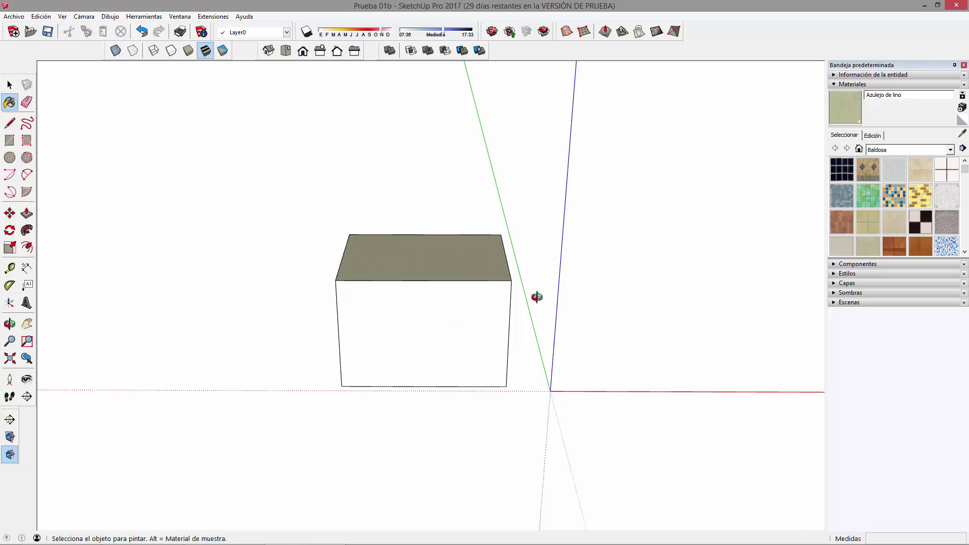
pyautogui.moveTo(533, 296); pyautogui.dragTo(858, 32, button='middle')
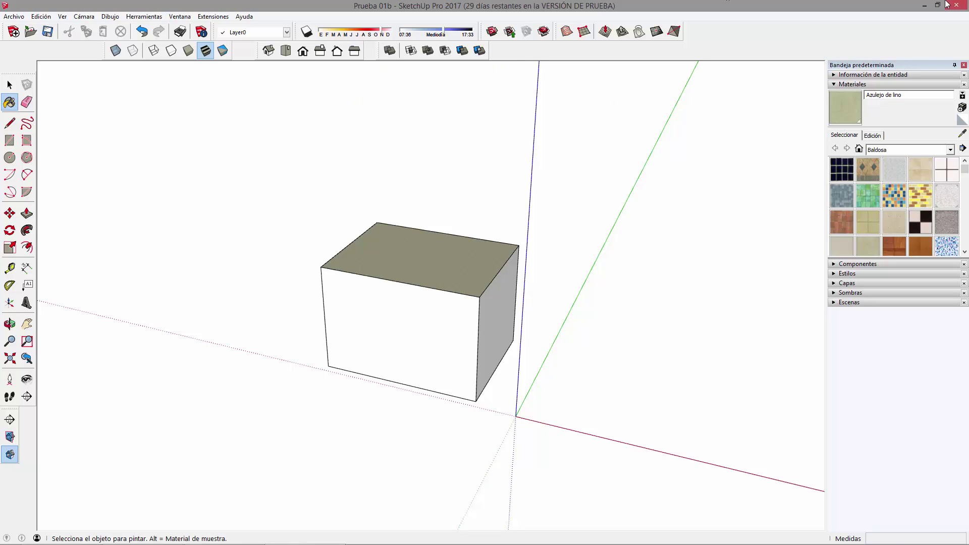
pyautogui.click(924, 6)
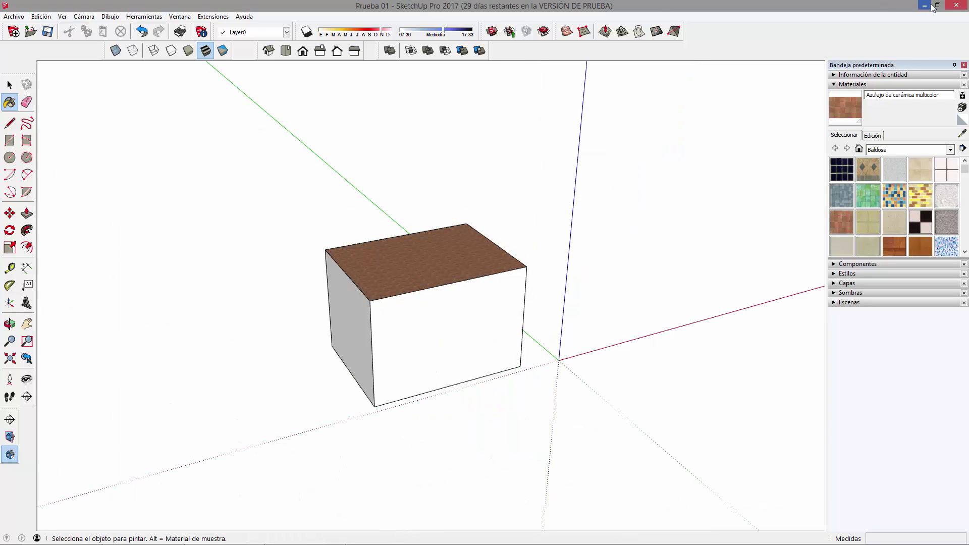
pyautogui.click(924, 5)
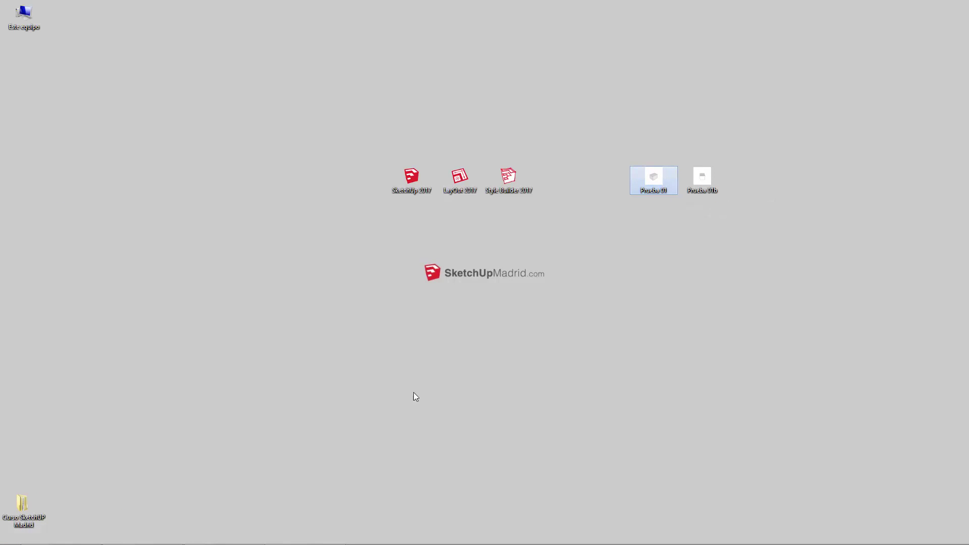
# Review Prueba 01b's Guardar como file types, keep SketchUp Models (*.skp), and cancel
pyautogui.click(323, 538)
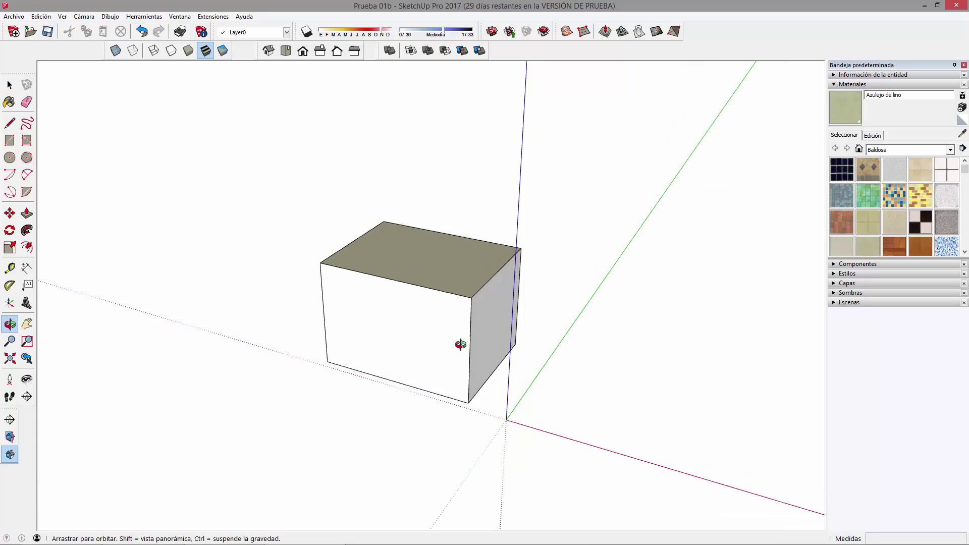
pyautogui.click(14, 16)
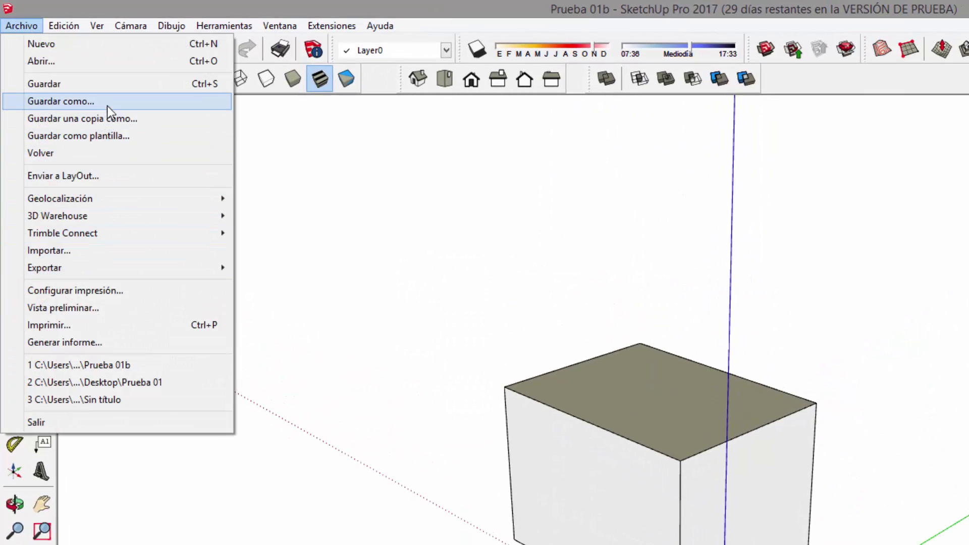
pyautogui.click(84, 100)
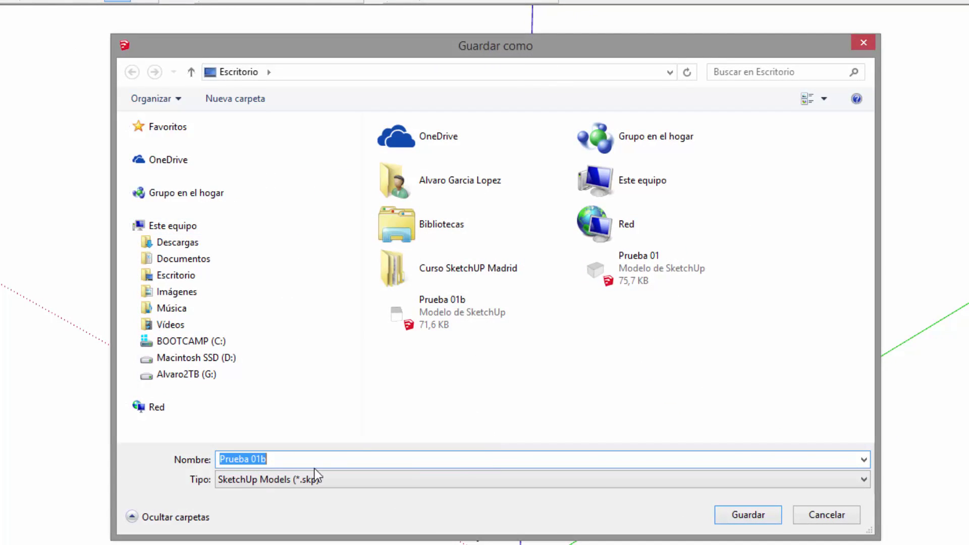
pyautogui.click(265, 483)
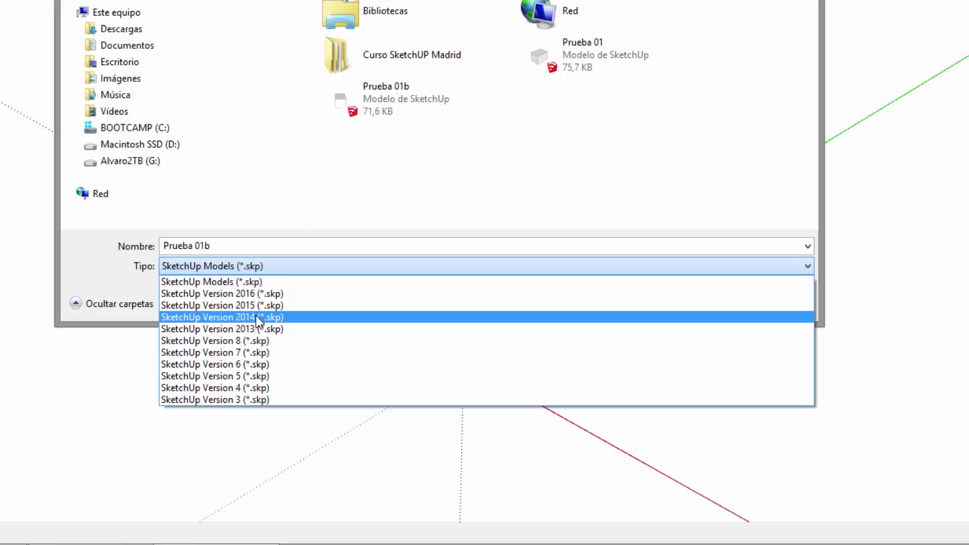
pyautogui.click(107, 256)
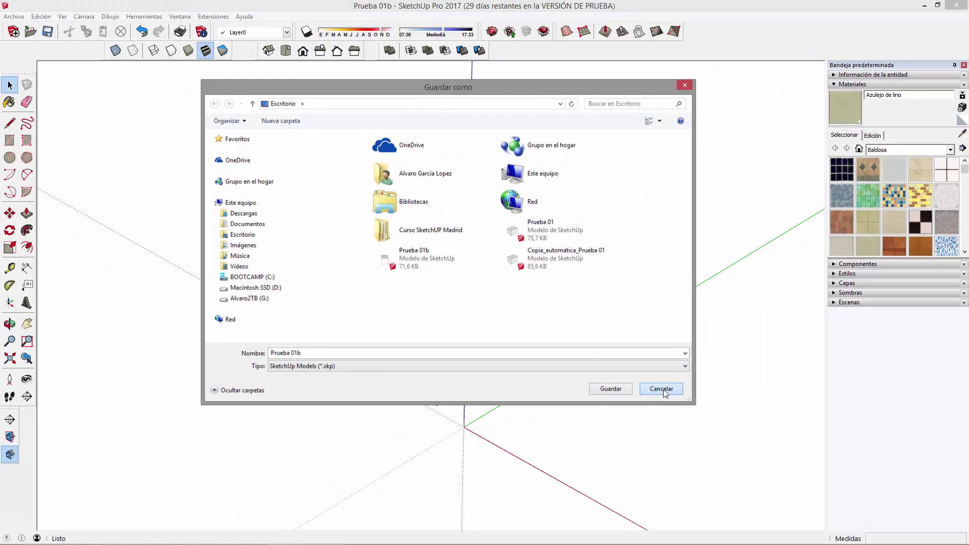
pyautogui.click(661, 388)
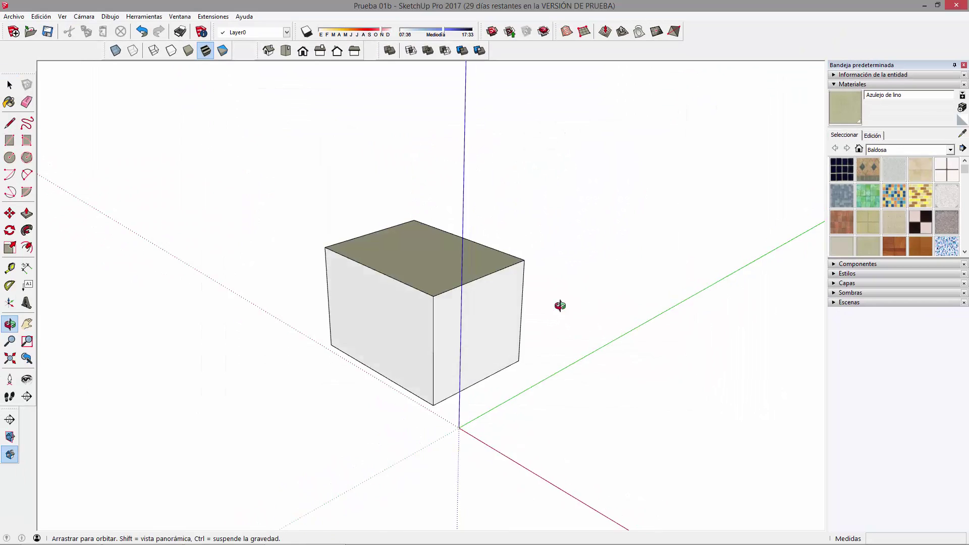
# Orbit and select the whole box, then minimise SketchUp
pyautogui.moveTo(562, 308); pyautogui.dragTo(230, 323, button='middle')
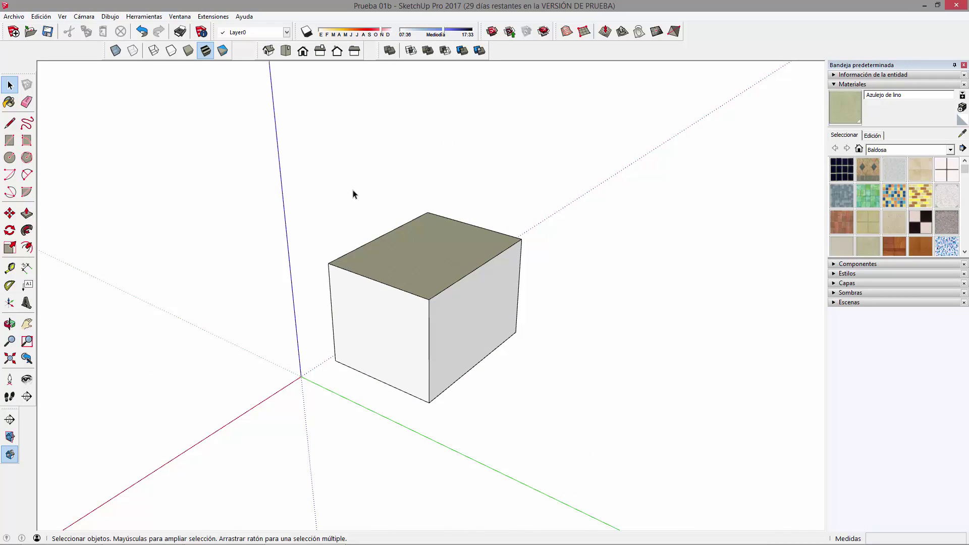
pyautogui.moveTo(304, 178); pyautogui.dragTo(561, 409)
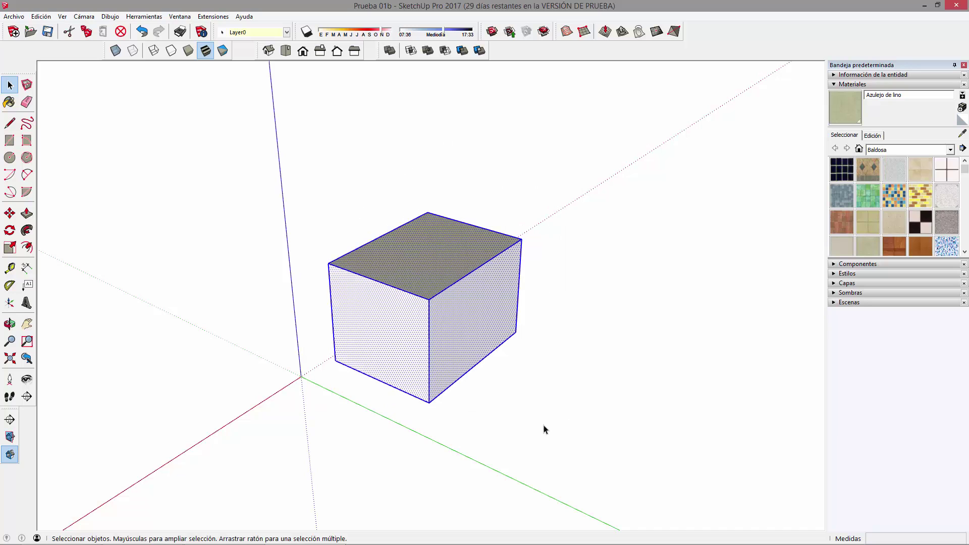
pyautogui.moveTo(544, 322); pyautogui.dragTo(387, 311, button='middle')
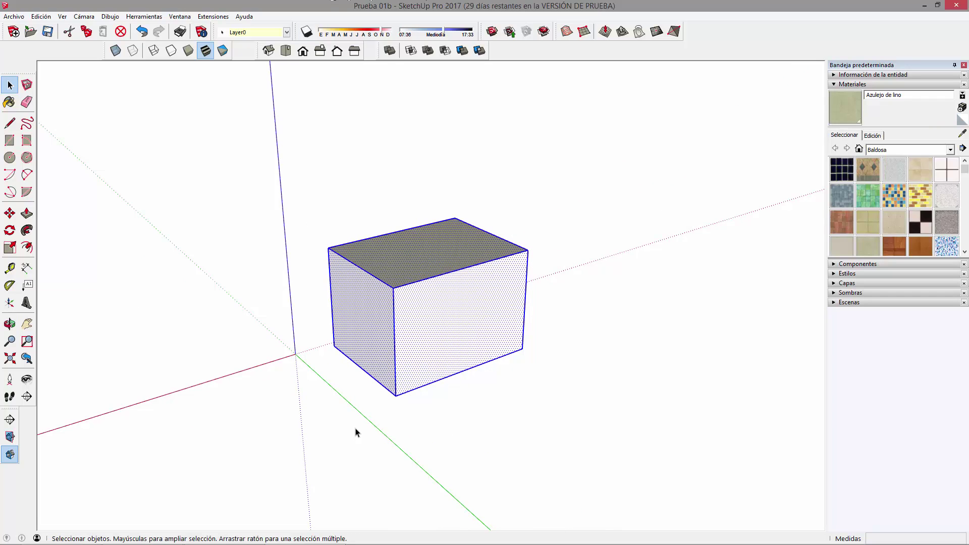
pyautogui.click(924, 5)
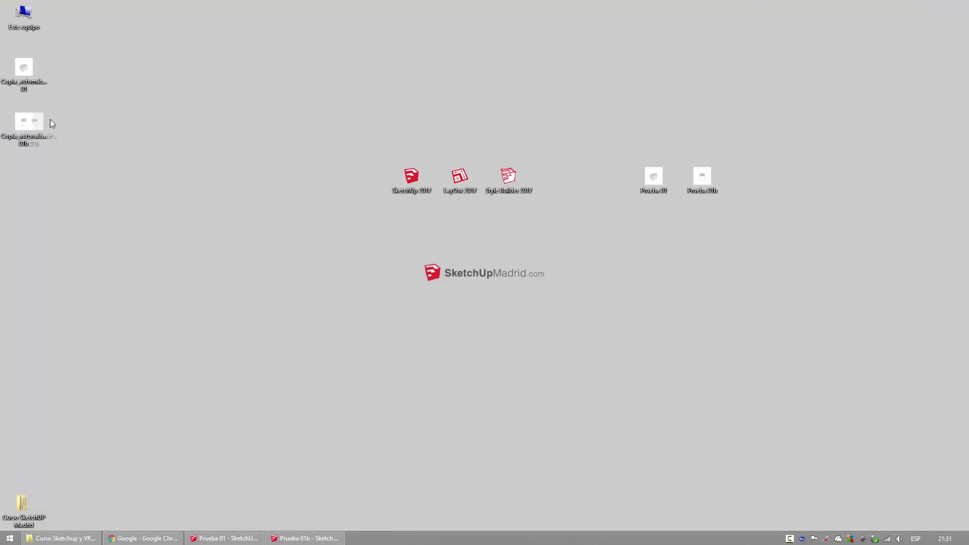
# Place the Copia_automática_Prueba 01b icon beside Copia_automática_Prueba 01 on the desktop
pyautogui.moveTo(25, 123); pyautogui.dragTo(73, 74)
pyautogui.moveTo(141, 140)
pyautogui.mouseDown()
pyautogui.moveTo(22, 69)
pyautogui.moveTo(651, 128)
pyautogui.mouseUp()
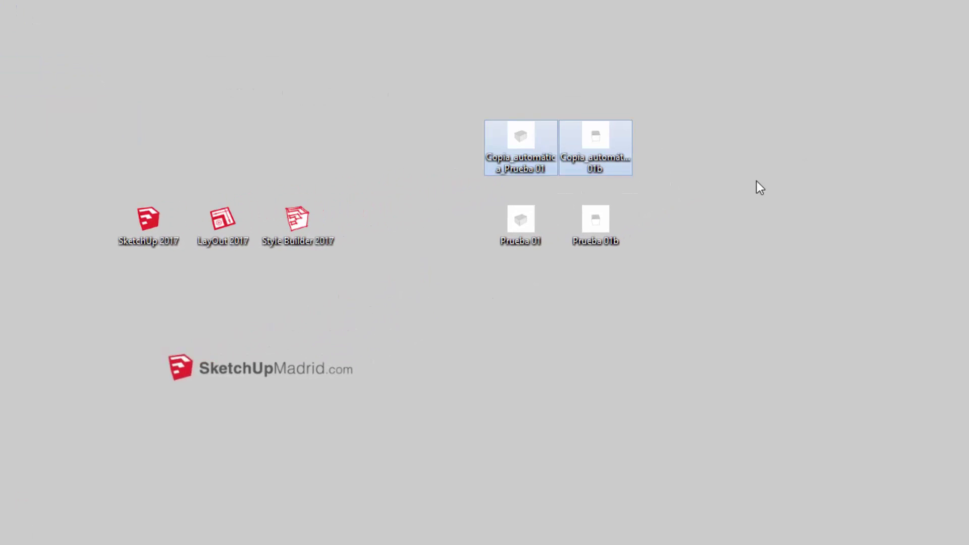
pyautogui.click(681, 175)
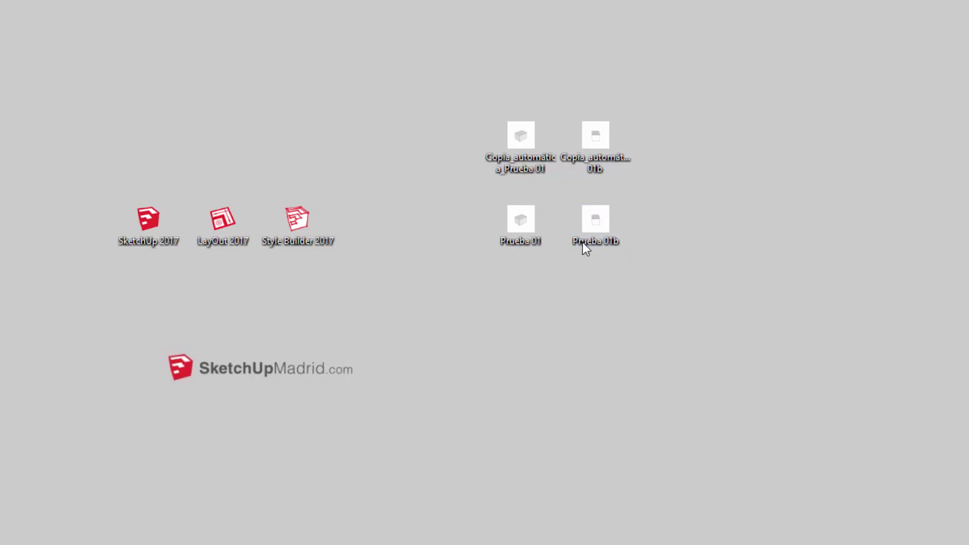
pyautogui.click(583, 135)
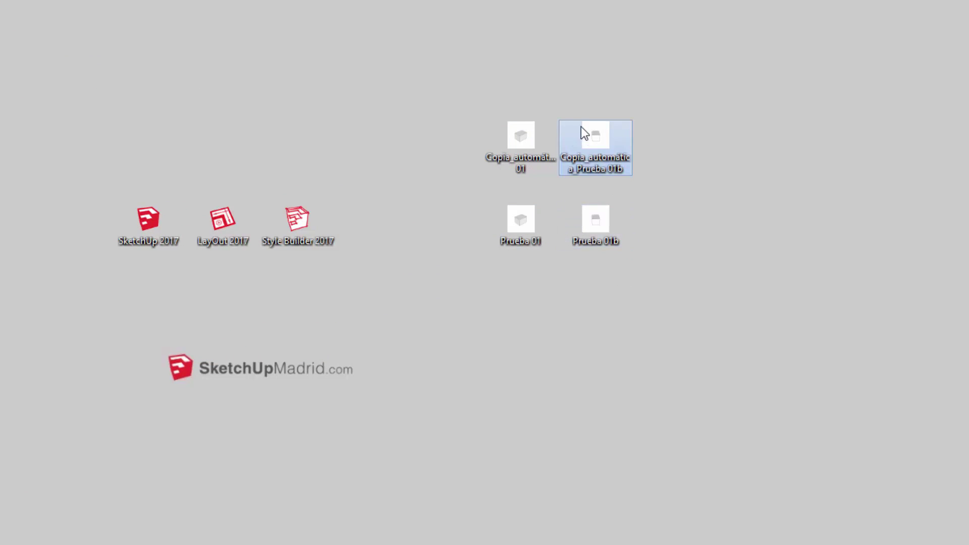
pyautogui.click(529, 142)
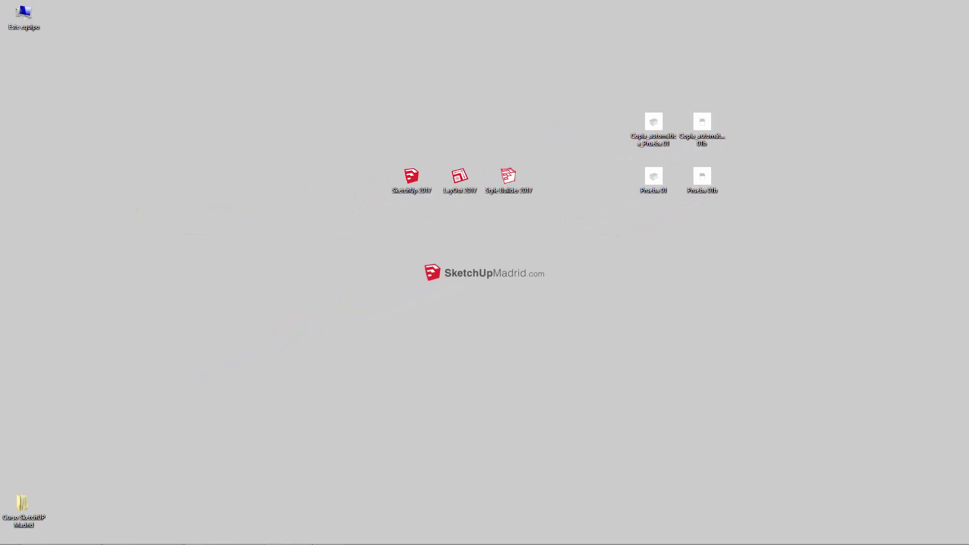
# Change Preferencias auto-save from every 1 minute to every 45 minutes, then close SketchUp
pyautogui.click(305, 538)
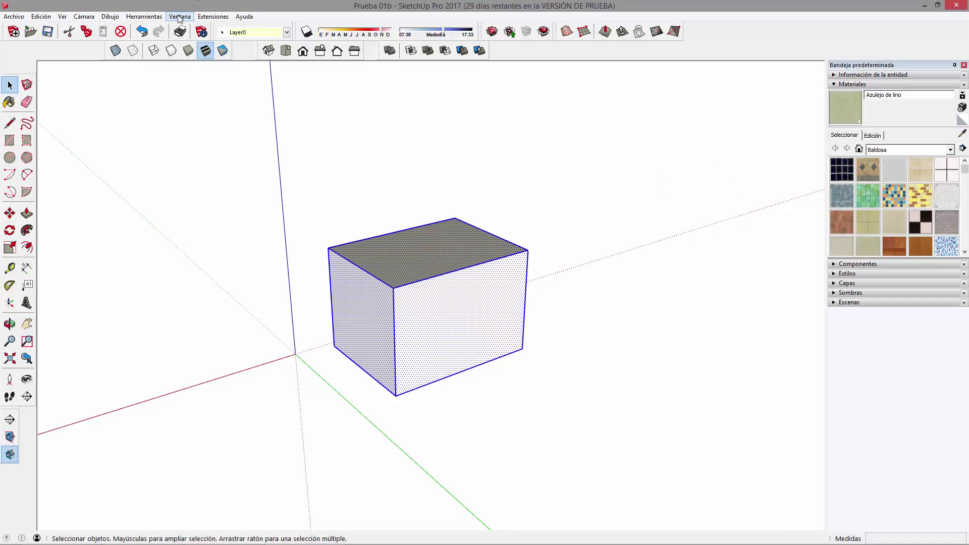
pyautogui.click(179, 16)
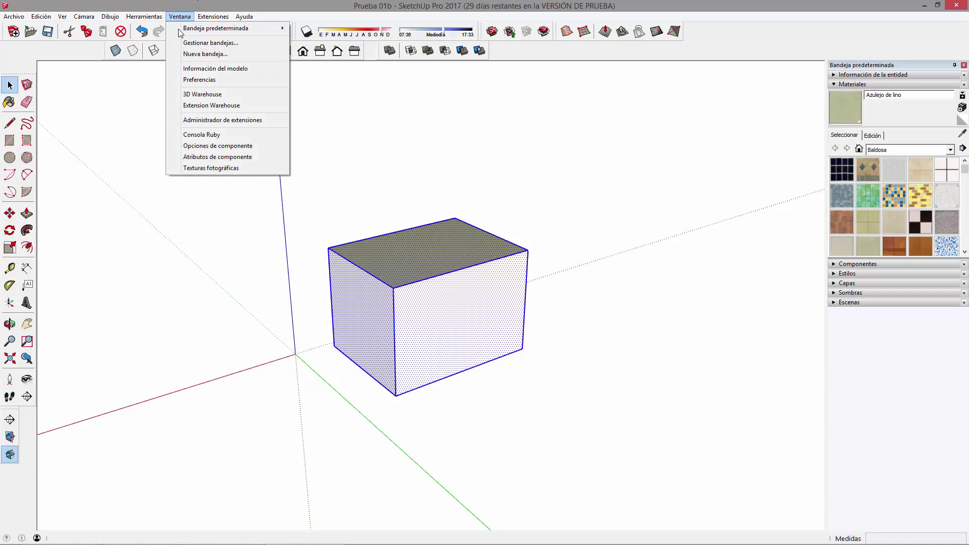
pyautogui.click(199, 80)
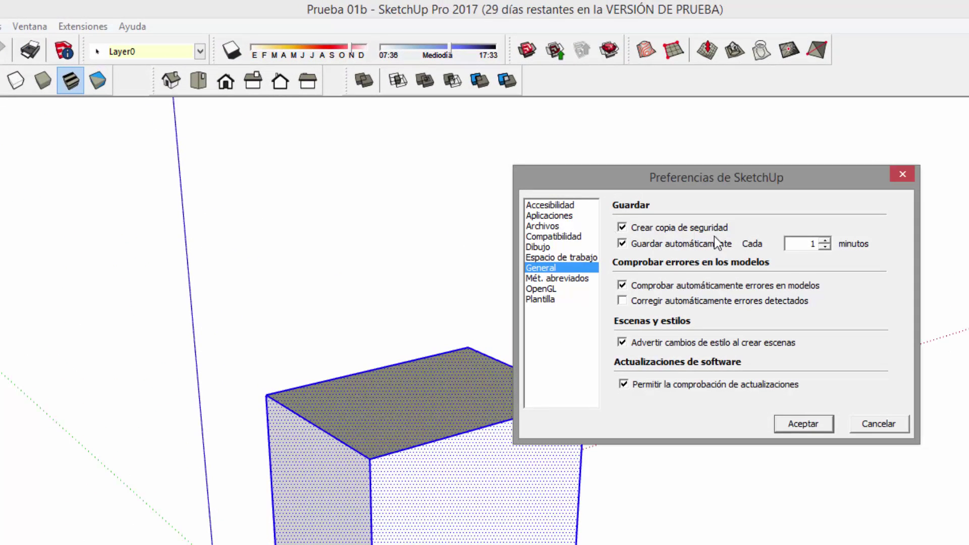
pyautogui.moveTo(816, 244); pyautogui.dragTo(788, 242)
pyautogui.write('45')
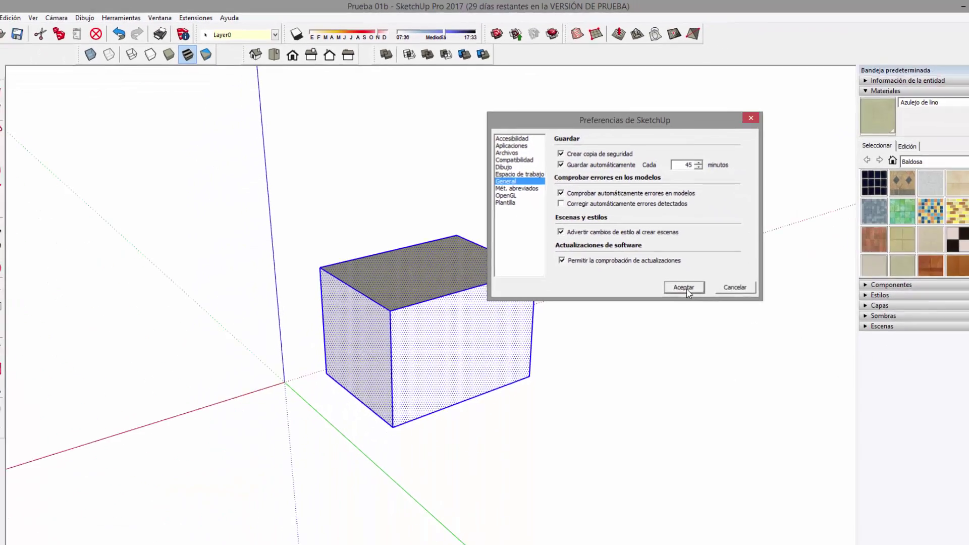
pyautogui.click(803, 424)
pyautogui.click(924, 10)
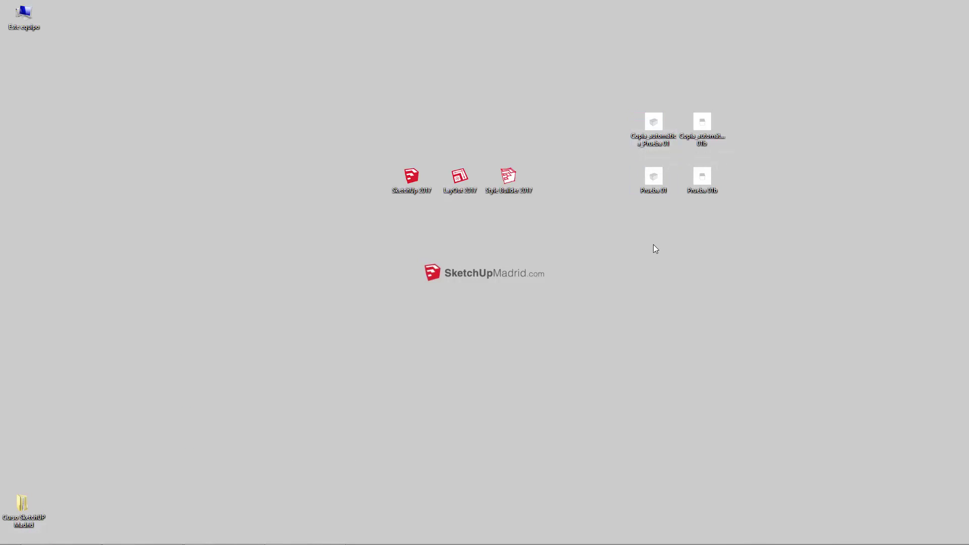
# Open Copia_automática_Prueba 01 and orbit around its Azulejo de cerámica multicolor-topped box
pyautogui.click(654, 126)
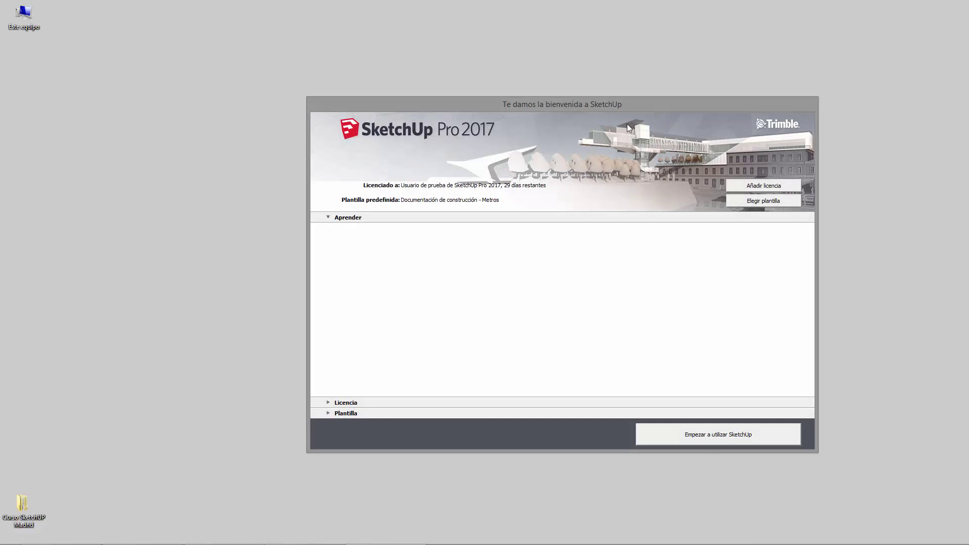
pyautogui.click(733, 436)
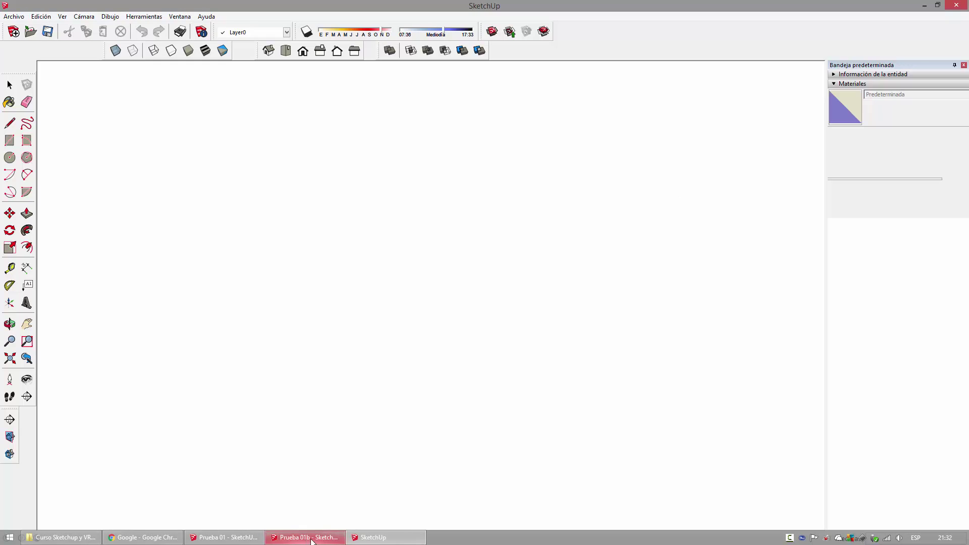
pyautogui.moveTo(590, 324); pyautogui.dragTo(198, 326, button='middle')
pyautogui.moveTo(510, 318)
pyautogui.mouseDown(button='middle')
pyautogui.moveTo(562, 371)
pyautogui.moveTo(382, 392)
pyautogui.moveTo(267, 418)
pyautogui.moveTo(278, 415)
pyautogui.mouseUp(button='middle')
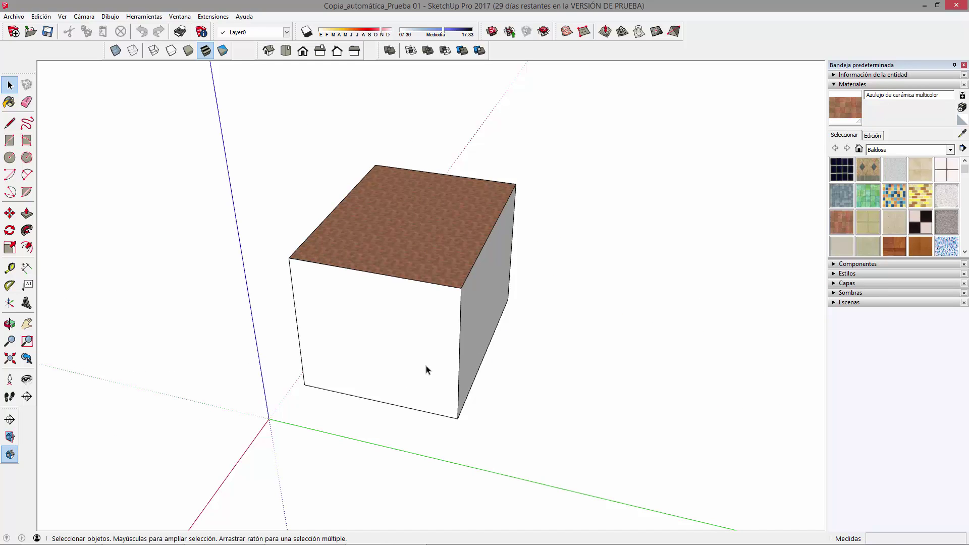
# Orbit around the brick-topped box and window-select the whole box
pyautogui.moveTo(649, 346)
pyautogui.mouseDown(button='middle')
pyautogui.moveTo(402, 350)
pyautogui.moveTo(228, 317)
pyautogui.mouseUp(button='middle')
pyautogui.moveTo(238, 102)
pyautogui.mouseDown()
pyautogui.moveTo(607, 266)
pyautogui.moveTo(649, 443)
pyautogui.mouseUp()
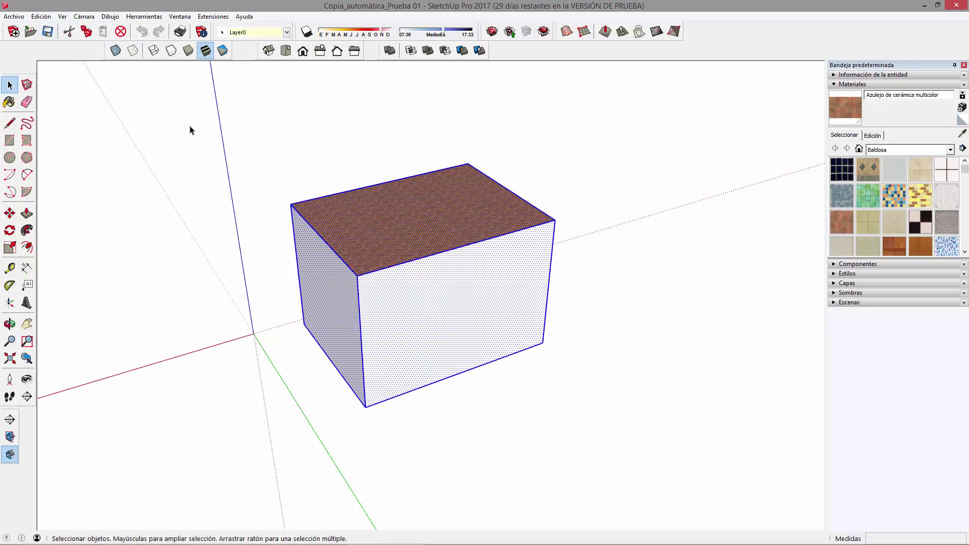
pyautogui.moveTo(249, 134); pyautogui.dragTo(640, 464)
pyautogui.moveTo(622, 413)
pyautogui.mouseDown(button='middle')
pyautogui.moveTo(398, 366)
pyautogui.moveTo(717, 373)
pyautogui.mouseUp(button='middle')
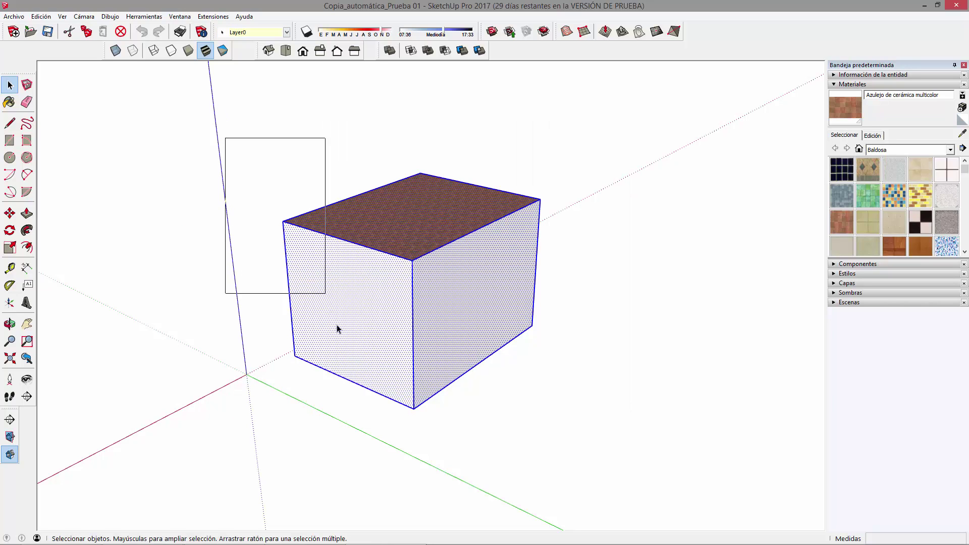
# Window-select the box's left vertical edge, then show the Archivo menu's recently opened models
pyautogui.moveTo(225, 138); pyautogui.dragTo(351, 406)
pyautogui.moveTo(262, 182); pyautogui.dragTo(347, 447)
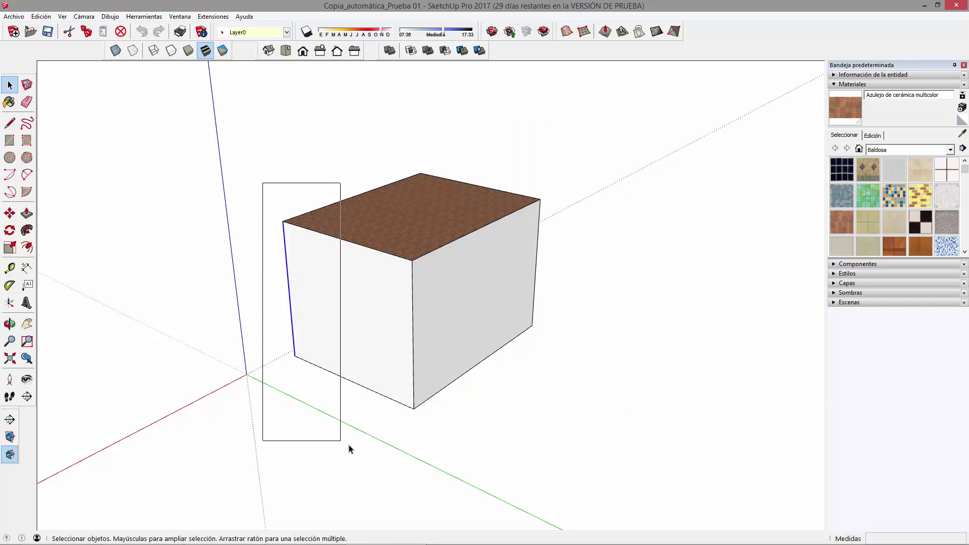
pyautogui.moveTo(442, 386)
pyautogui.mouseDown(button='middle')
pyautogui.moveTo(689, 396)
pyautogui.moveTo(229, 390)
pyautogui.moveTo(625, 387)
pyautogui.mouseUp(button='middle')
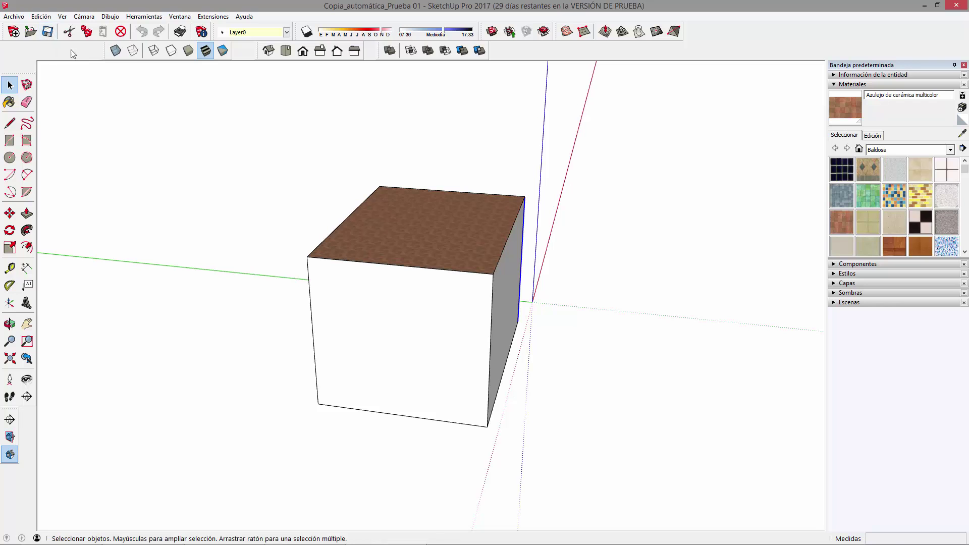
pyautogui.click(14, 17)
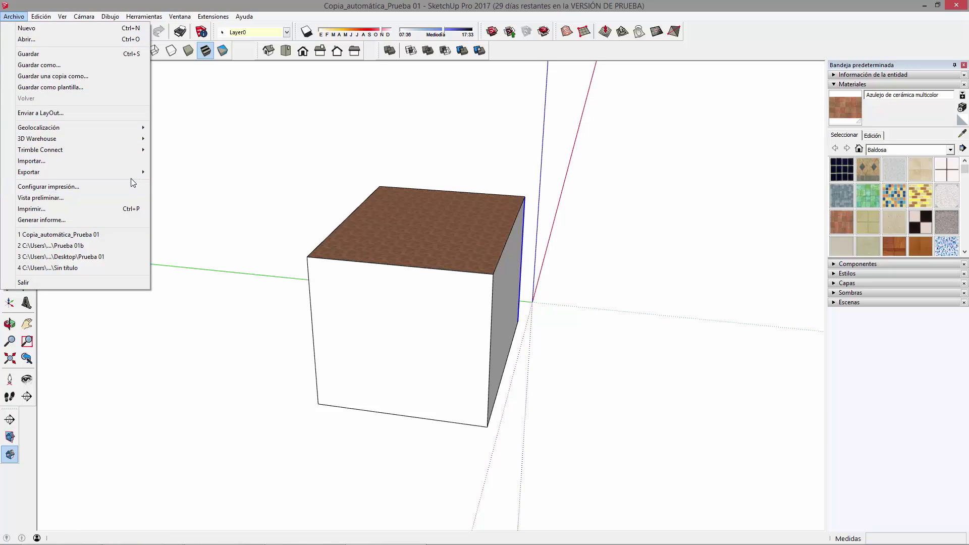
# Dismiss the Archivo menu, orbit the cube and window-select it whole
pyautogui.click(275, 159)
pyautogui.moveTo(536, 194); pyautogui.dragTo(387, 200, button='middle')
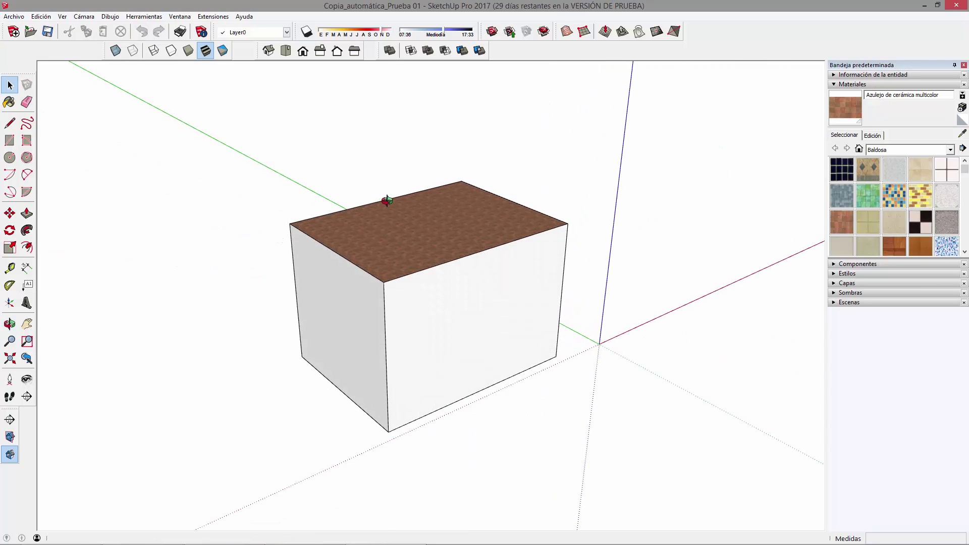
pyautogui.moveTo(256, 129); pyautogui.dragTo(624, 472)
pyautogui.moveTo(627, 502)
pyautogui.mouseDown(button='middle')
pyautogui.moveTo(447, 389)
pyautogui.moveTo(173, 391)
pyautogui.moveTo(622, 392)
pyautogui.moveTo(231, 407)
pyautogui.mouseUp(button='middle')
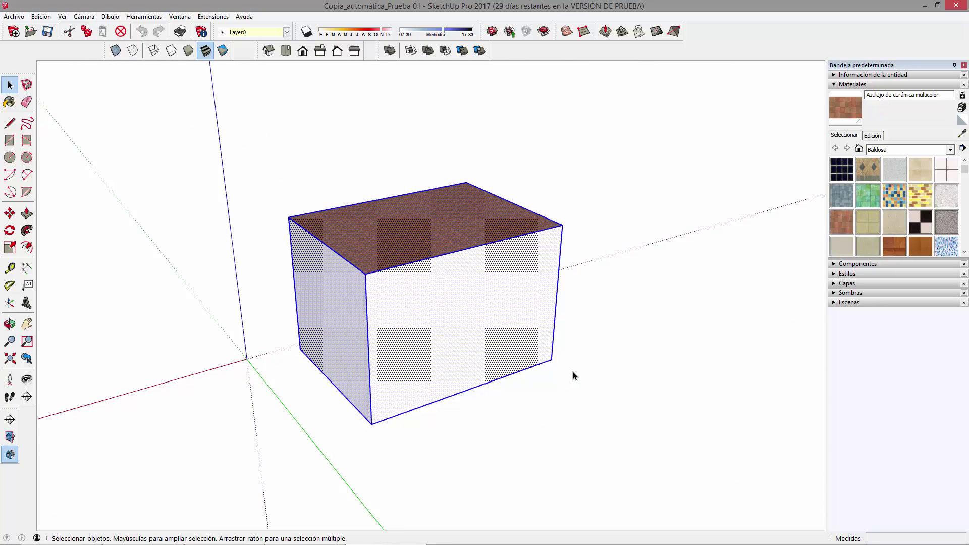
# Reselect the cube from the front, then deselect it and view it from a corner
pyautogui.moveTo(590, 374)
pyautogui.mouseDown(button='middle')
pyautogui.moveTo(564, 363)
pyautogui.moveTo(363, 356)
pyautogui.moveTo(532, 380)
pyautogui.mouseUp(button='middle')
pyautogui.moveTo(261, 160); pyautogui.dragTo(607, 445)
pyautogui.click(631, 403)
pyautogui.moveTo(639, 391)
pyautogui.mouseDown(button='middle')
pyautogui.moveTo(394, 385)
pyautogui.moveTo(490, 372)
pyautogui.mouseUp(button='middle')
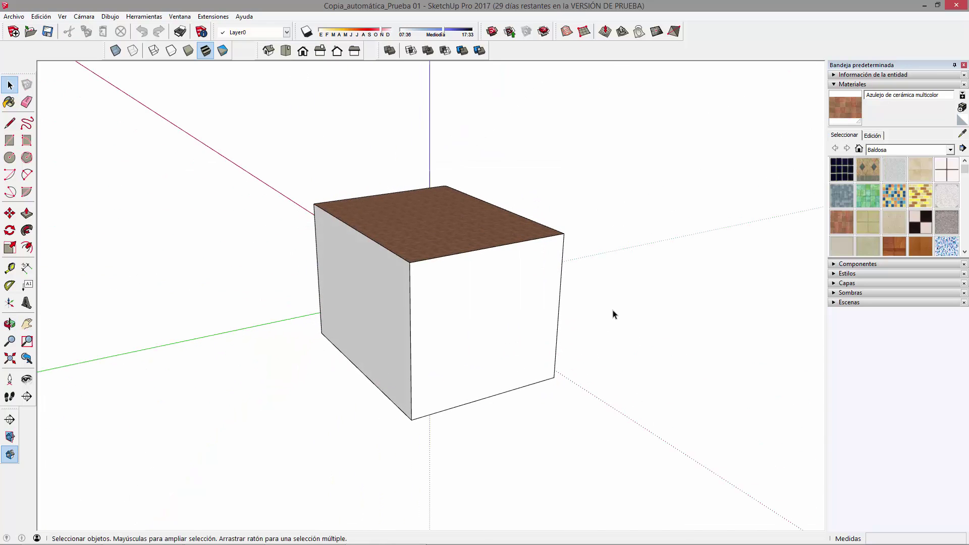